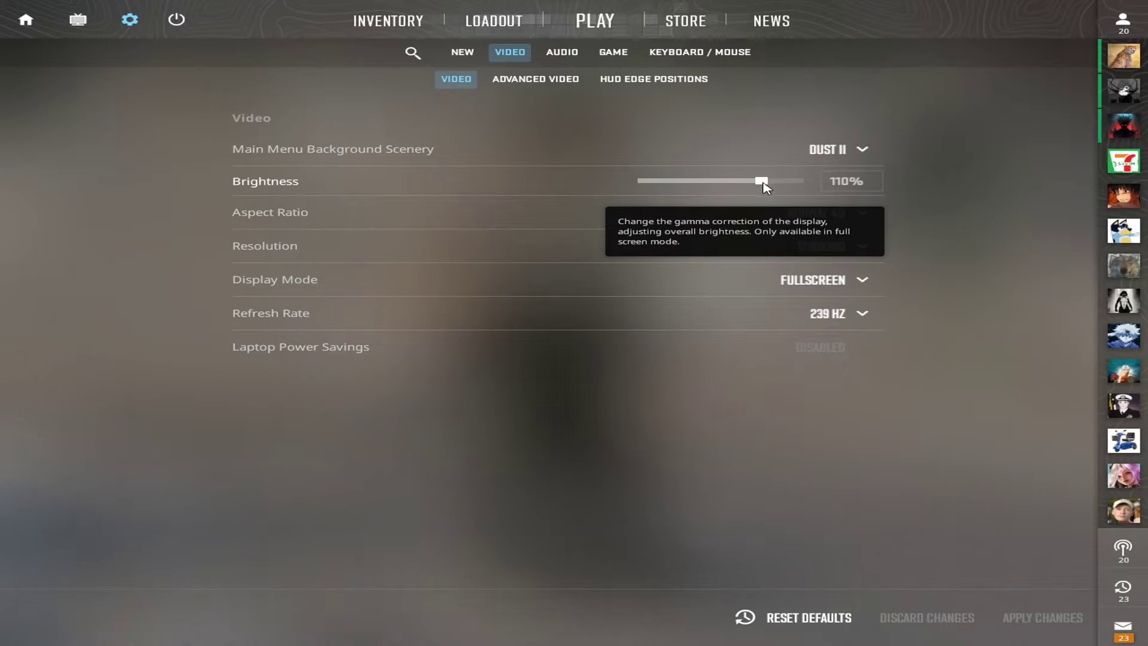
Raise the display brightness to 133% and return it to 110% in the video settings
drag(762, 181, 798, 182)
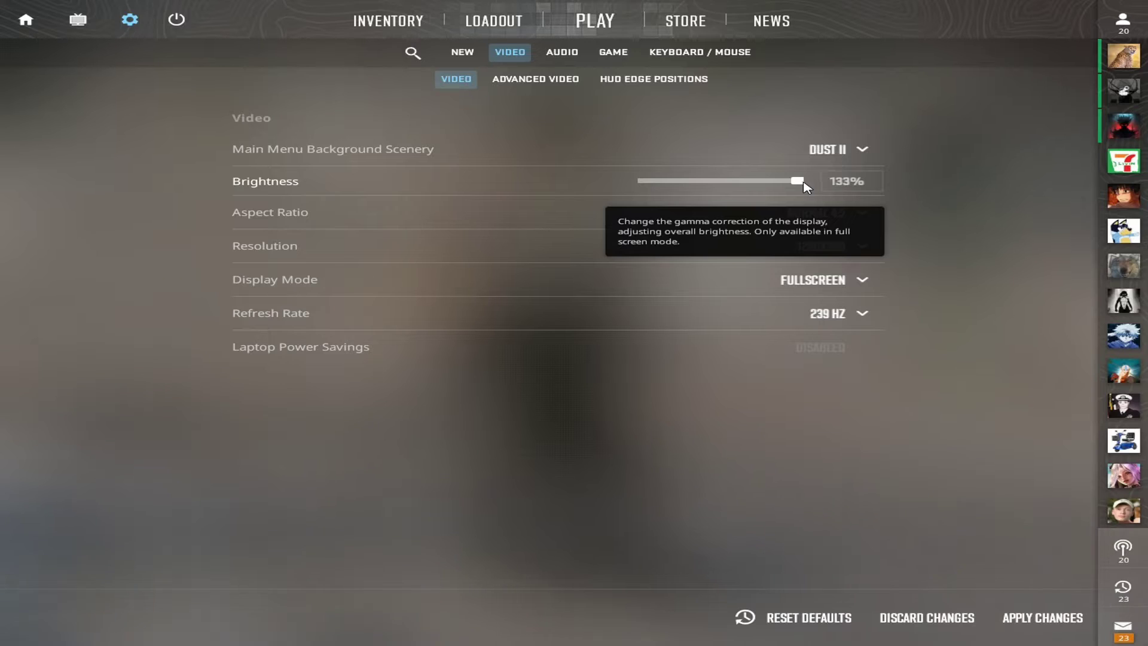
click(759, 190)
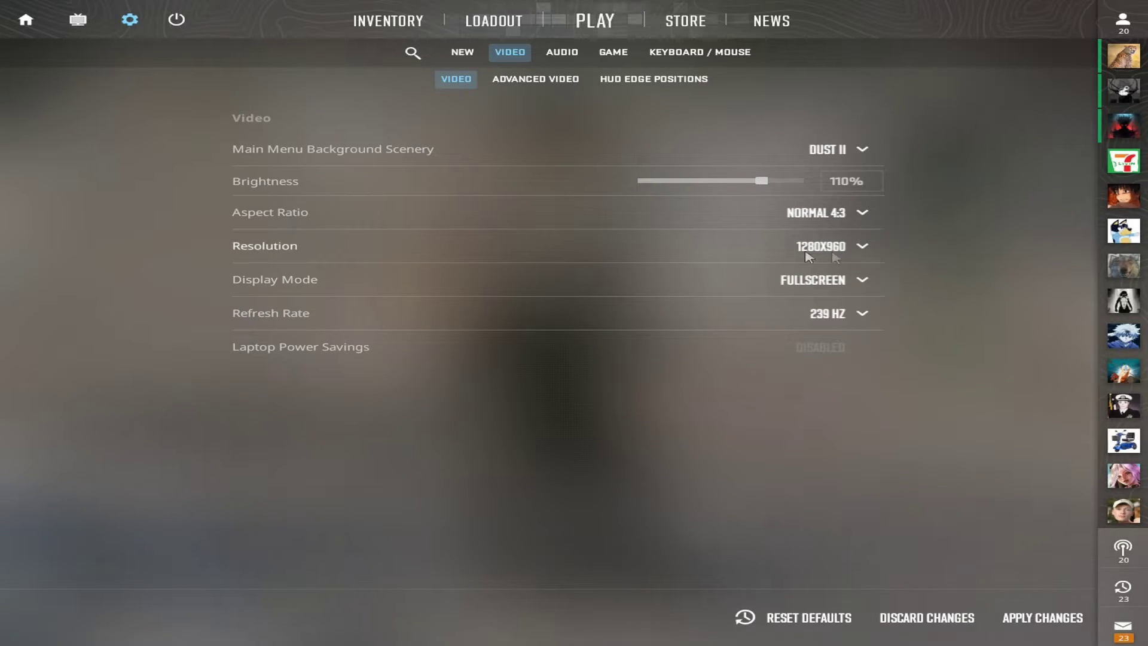
click(797, 306)
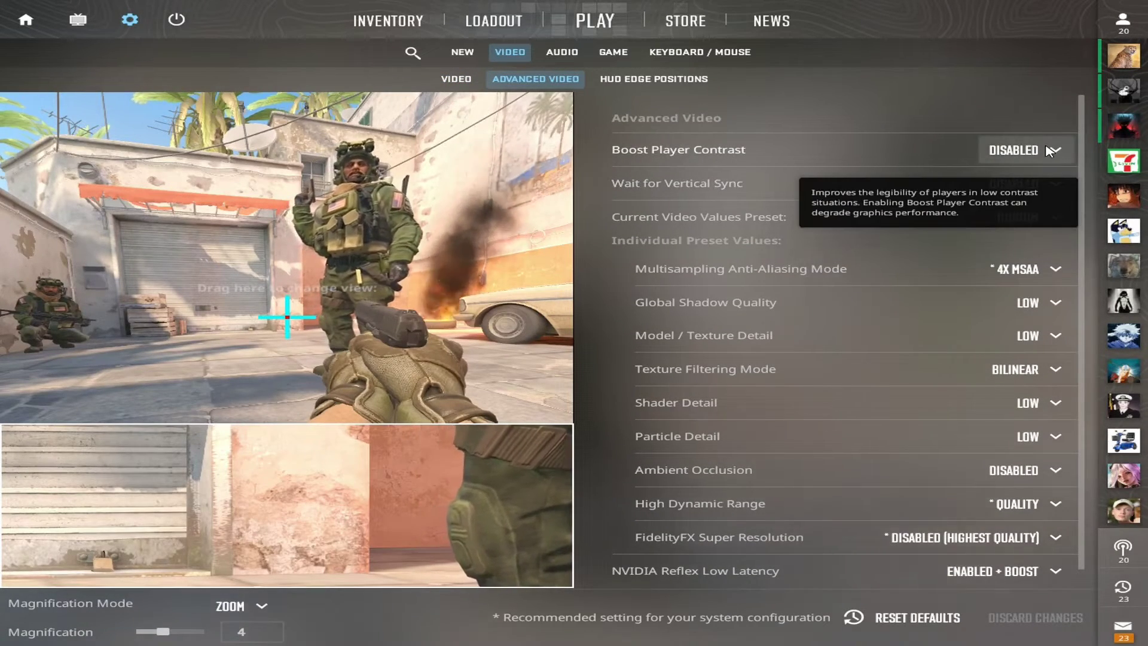
Set Multisampling Anti-Aliasing Mode to 4x MSAA in the advanced video settings
mouse_move(1012, 188)
mouse_move(1039, 168)
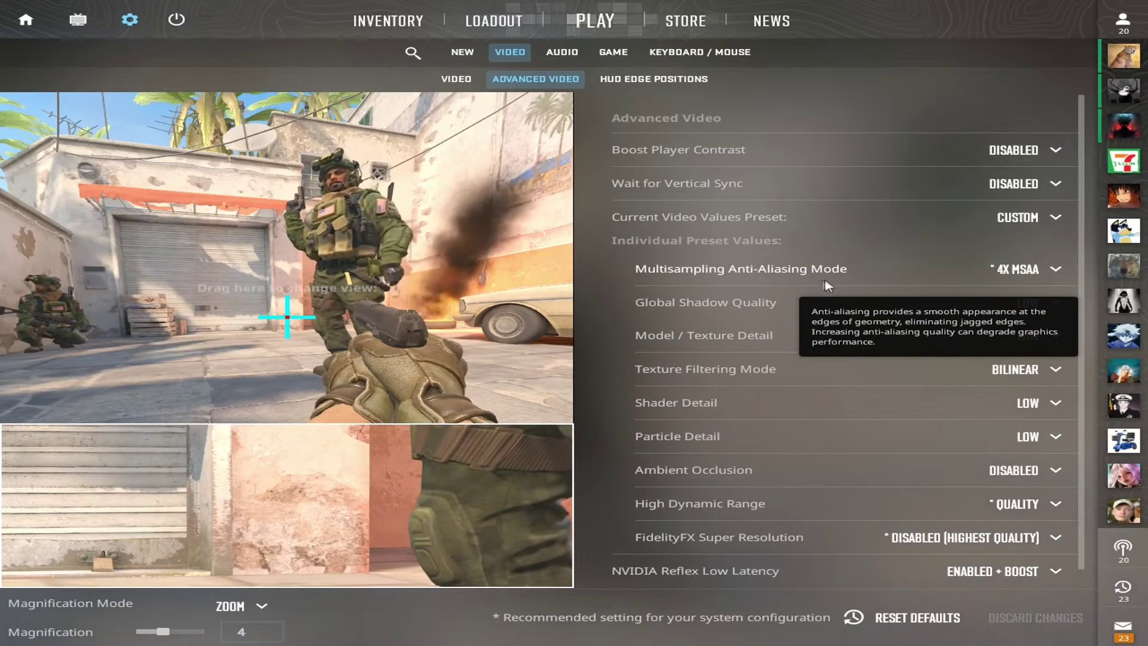
click(1025, 276)
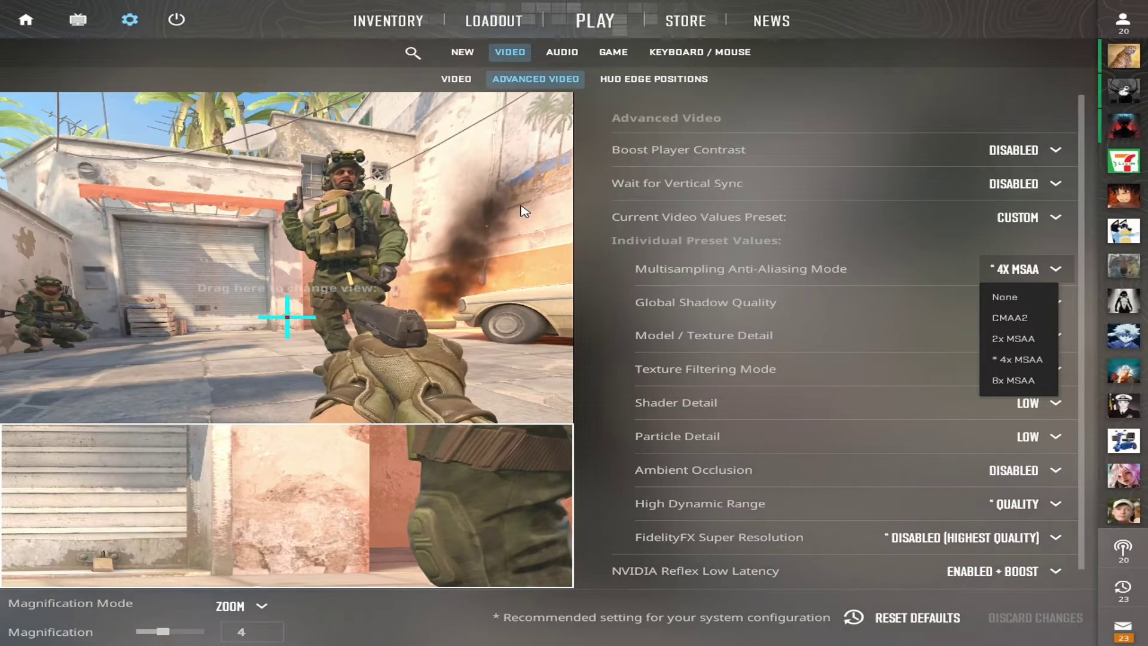
click(1012, 358)
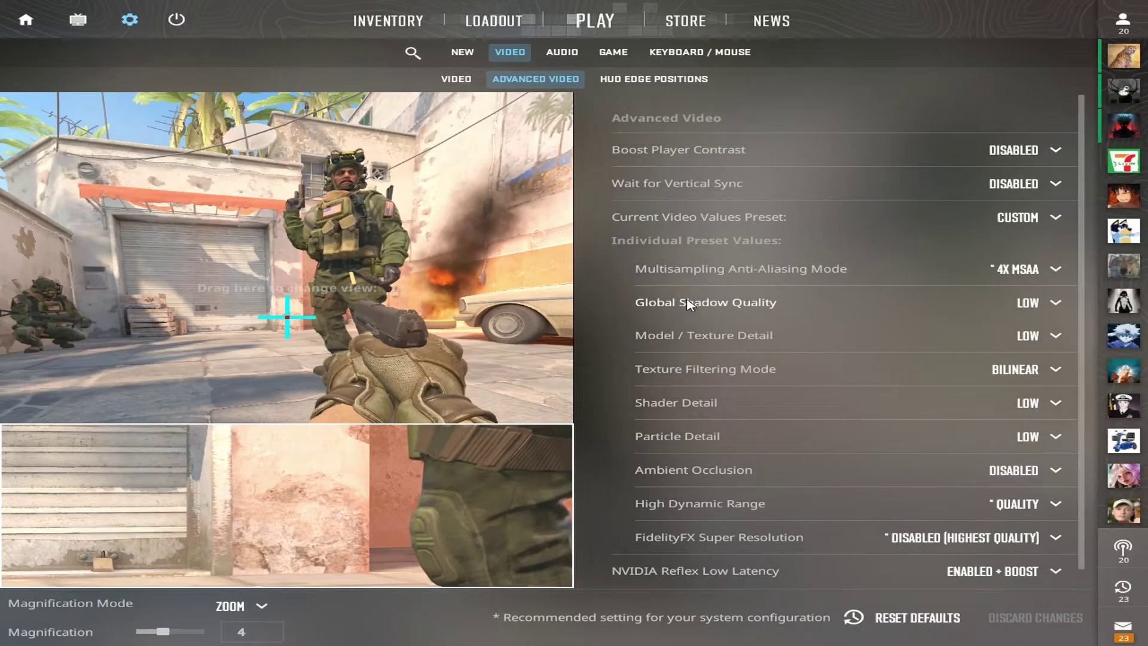
Set Global Shadow Quality to Low
click(1028, 303)
click(1020, 328)
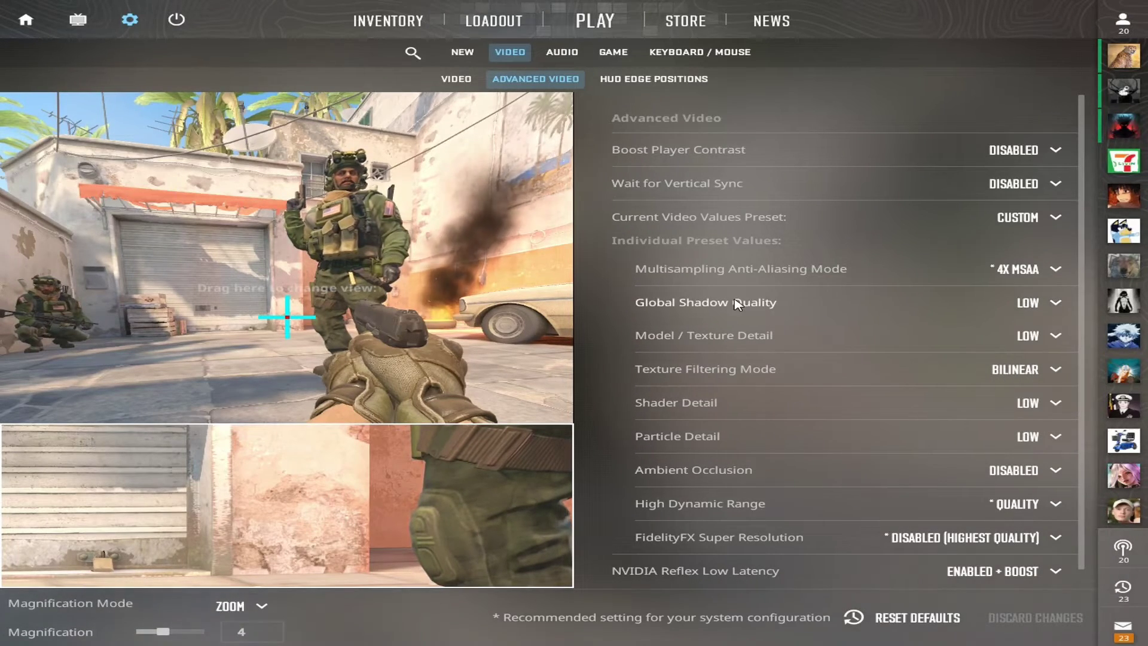
click(1034, 303)
click(1022, 328)
click(1035, 302)
click(1022, 329)
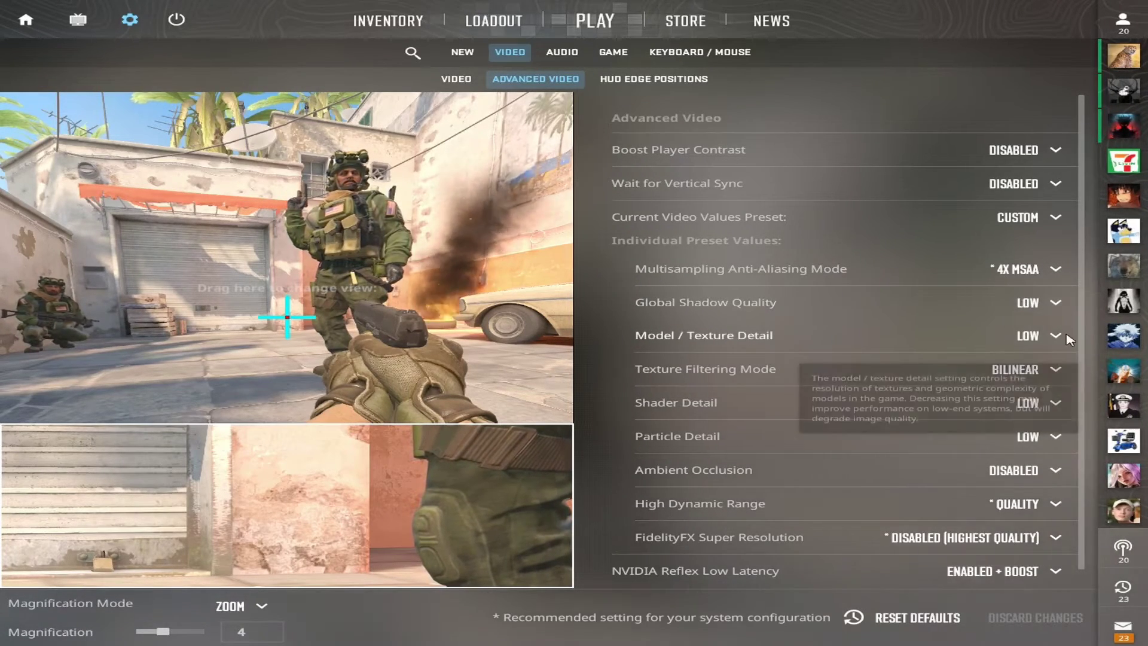
click(1034, 302)
click(1022, 328)
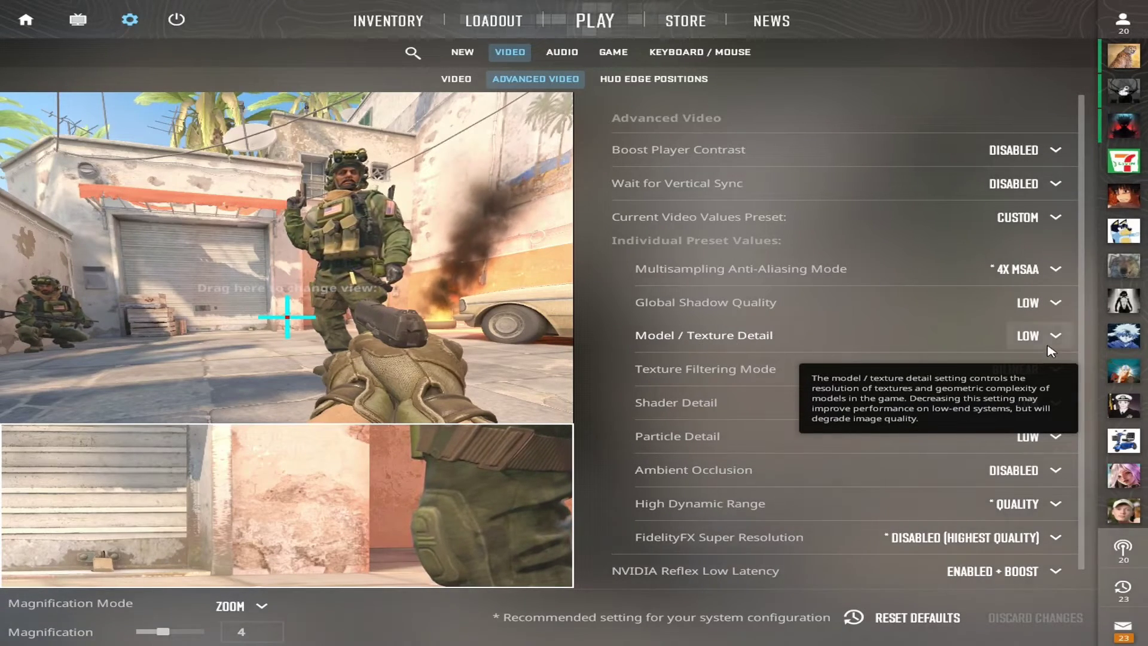
Set Texture Filtering Mode to Bilinear and High Dynamic Range to Quality
click(1015, 369)
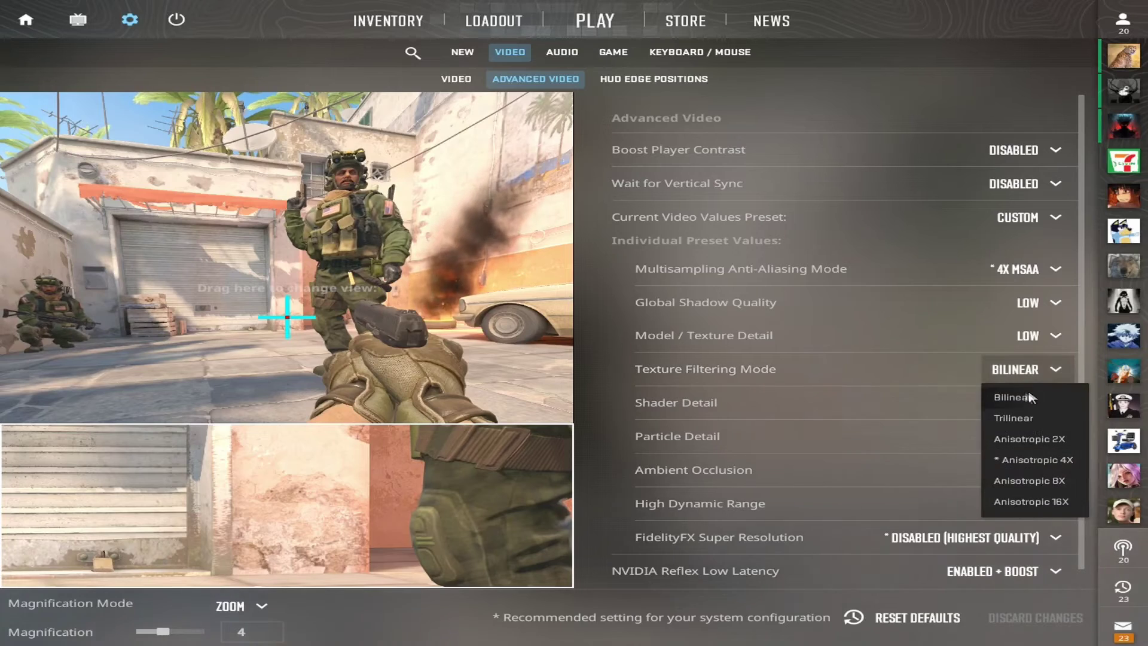
click(1011, 398)
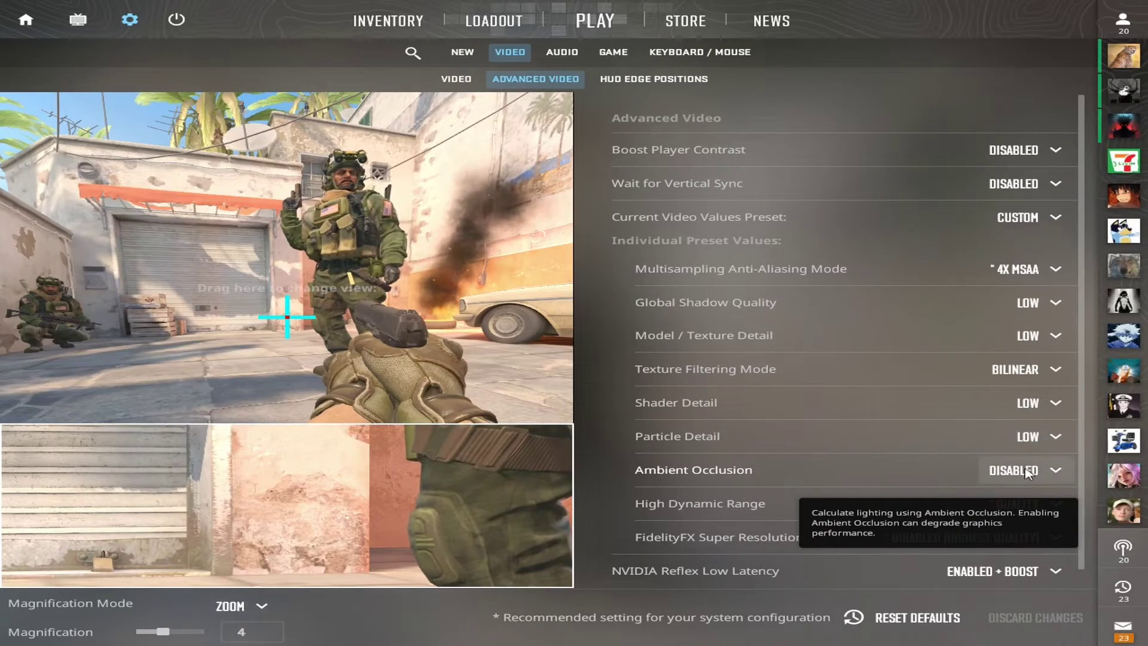
scroll(791, 433, down, 1)
click(1020, 486)
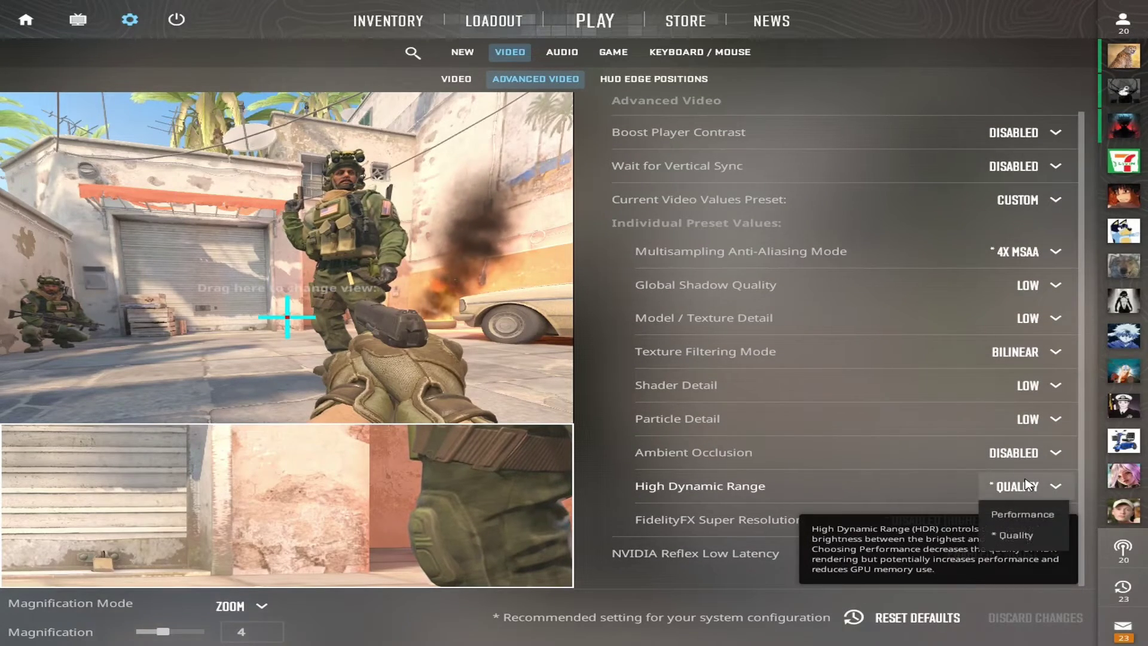
click(1017, 534)
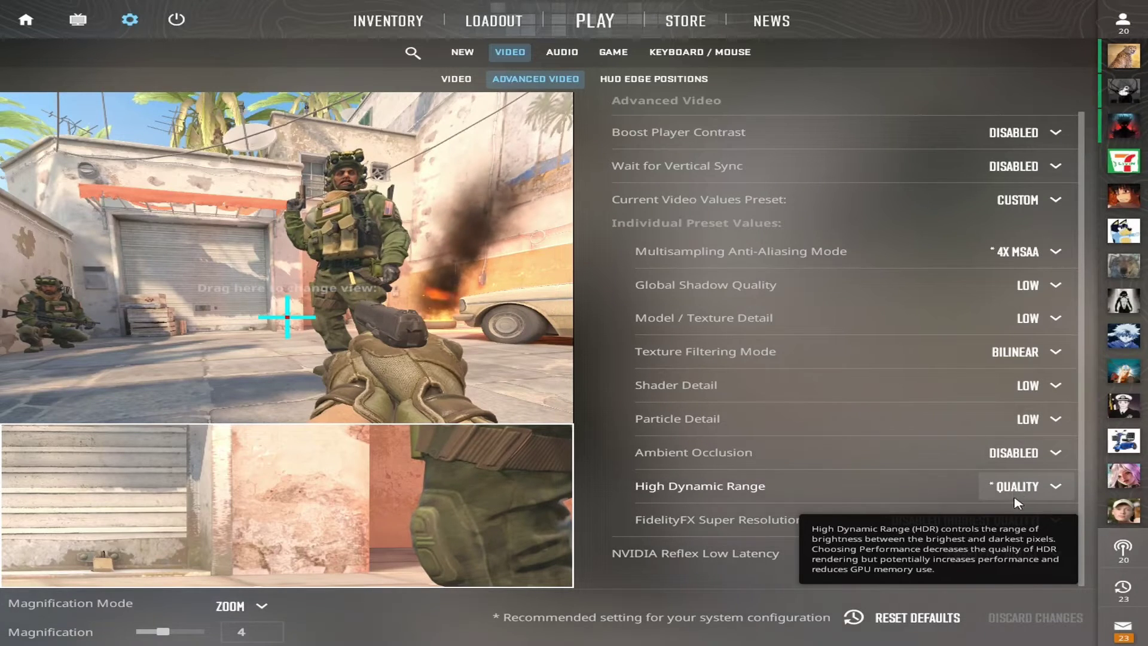
Check the FidelityFX Super Resolution options and review the remaining advanced video settings
click(991, 513)
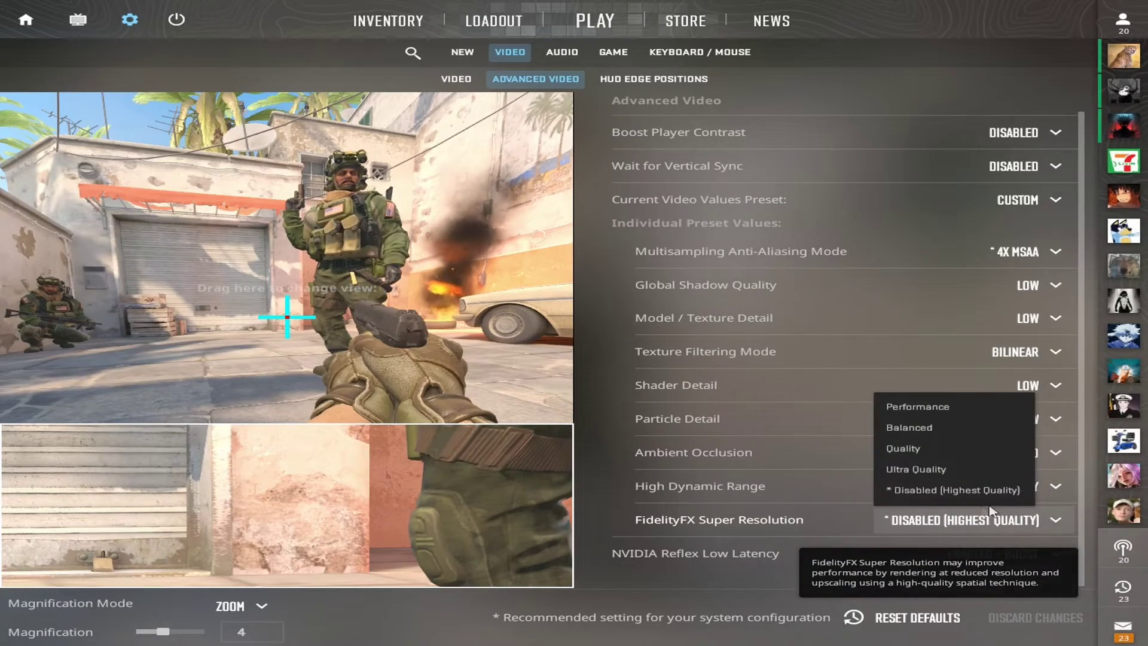
click(1024, 532)
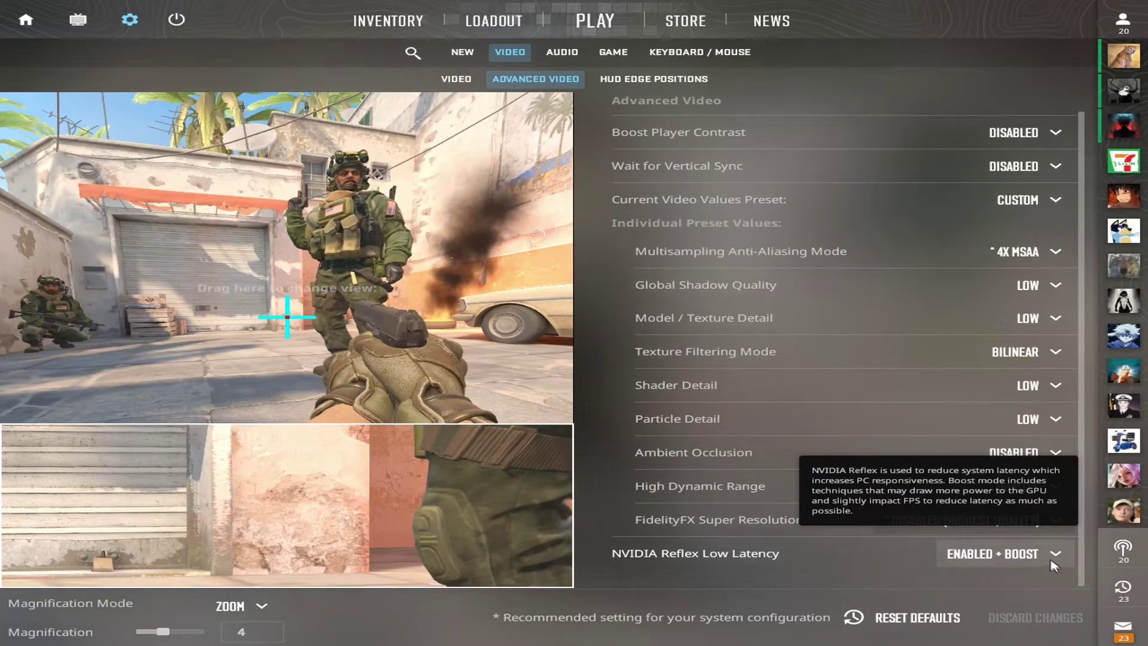
scroll(1053, 565, up, 1)
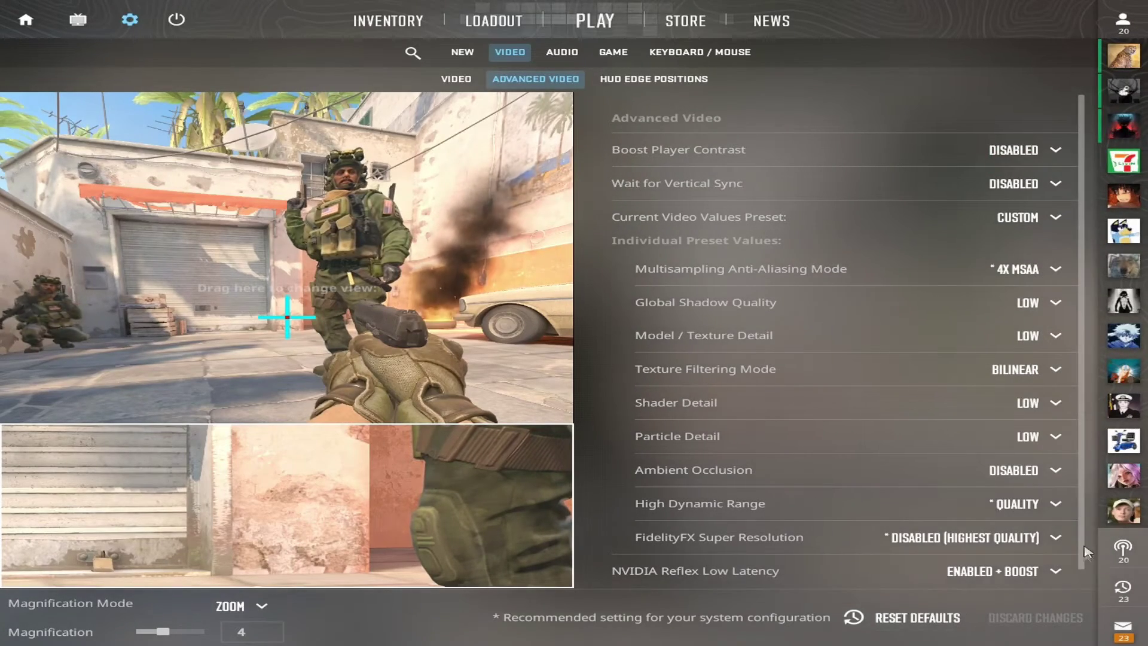
mouse_move(1032, 413)
mouse_move(1025, 271)
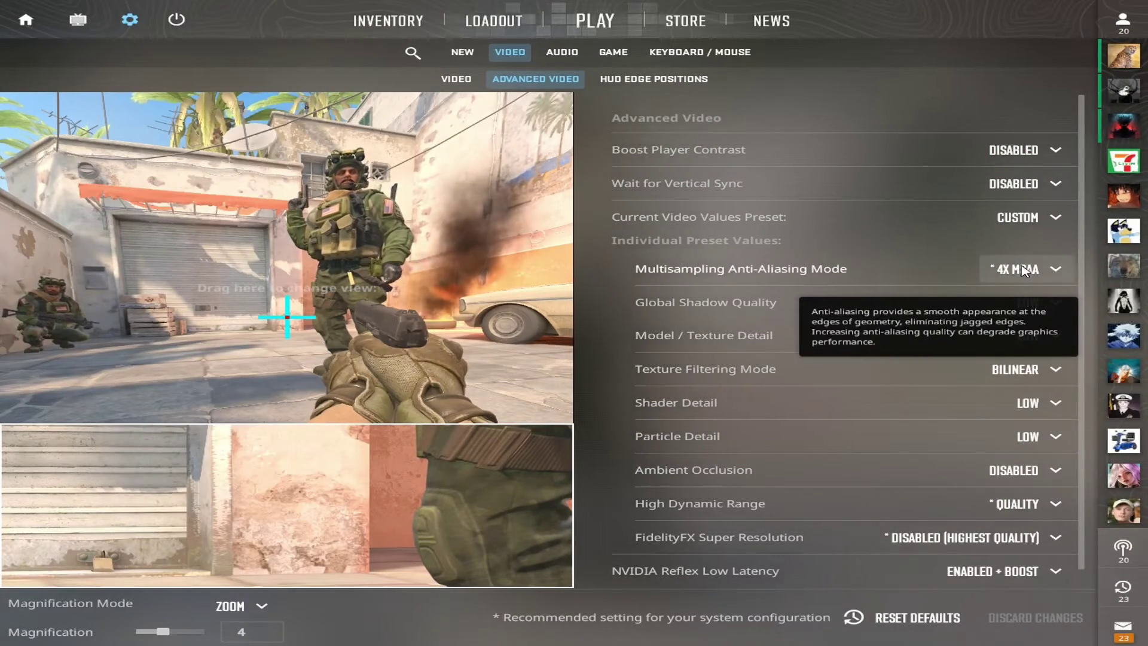
click(1020, 504)
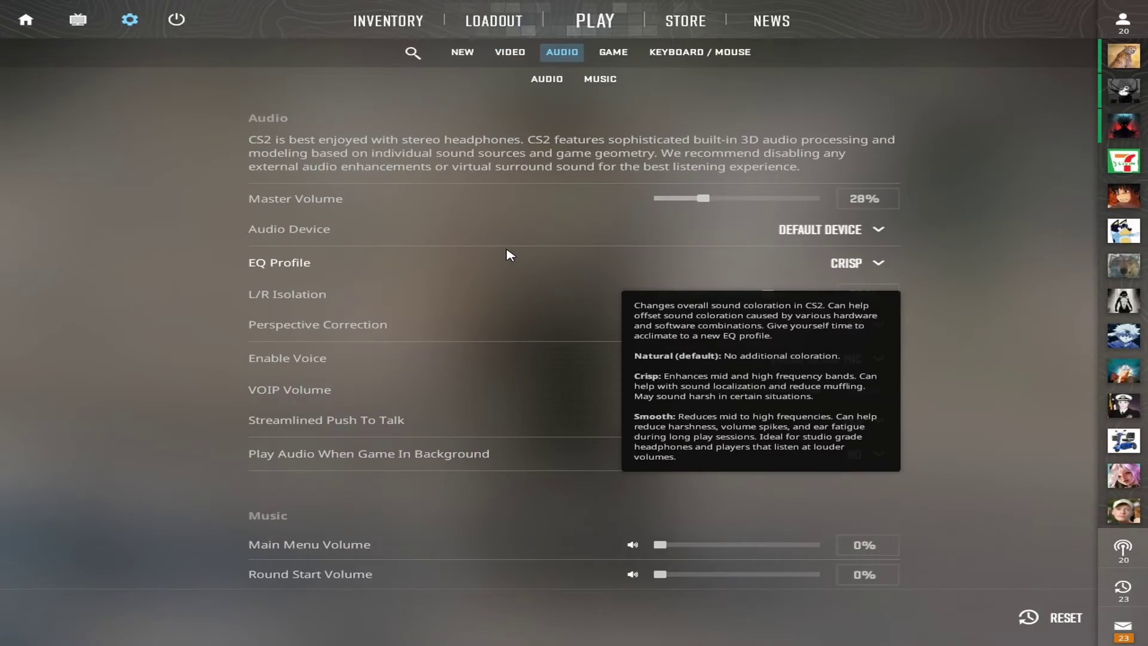
Check the EQ Profile options and the L/R Isolation value in the audio settings
click(880, 263)
click(880, 263)
click(880, 263)
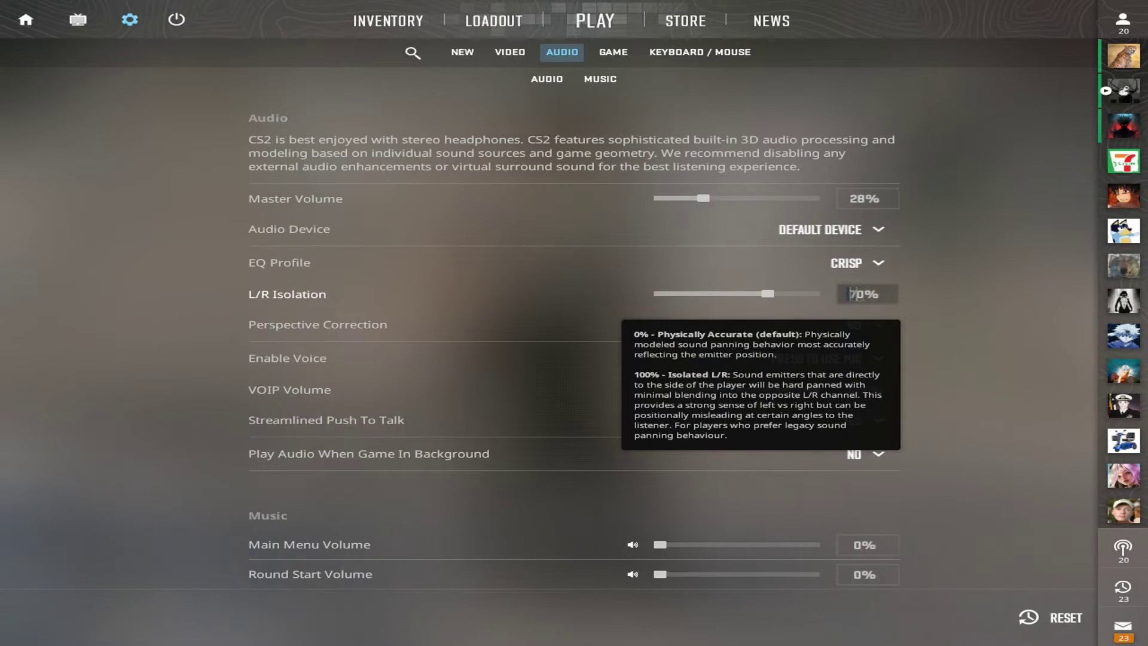
click(885, 294)
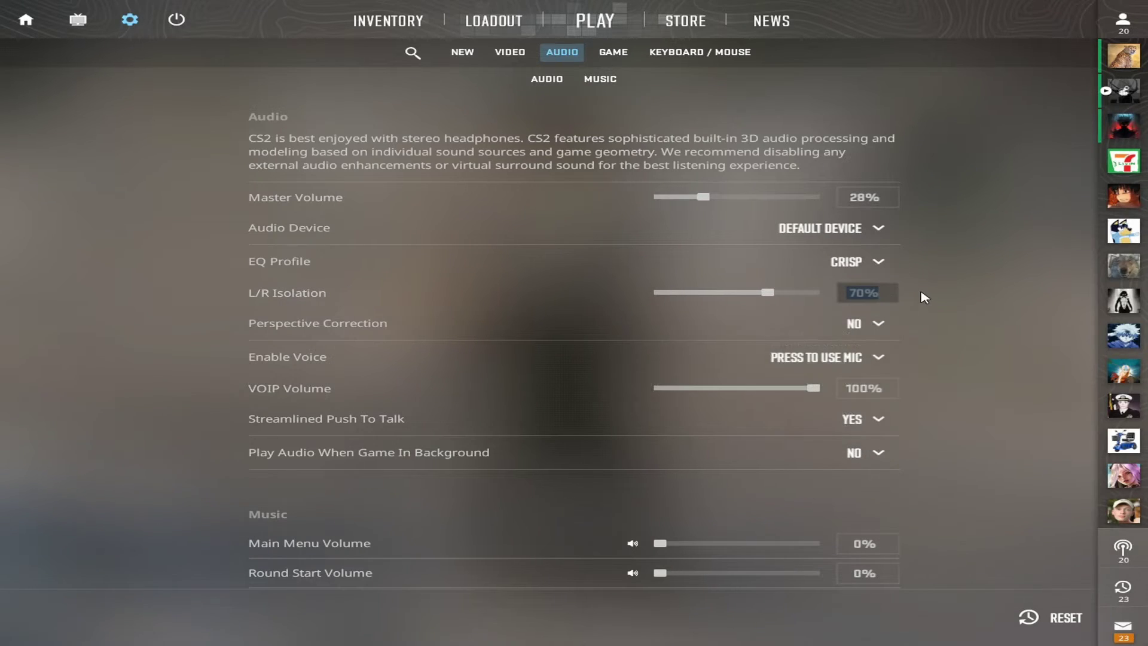
click(879, 262)
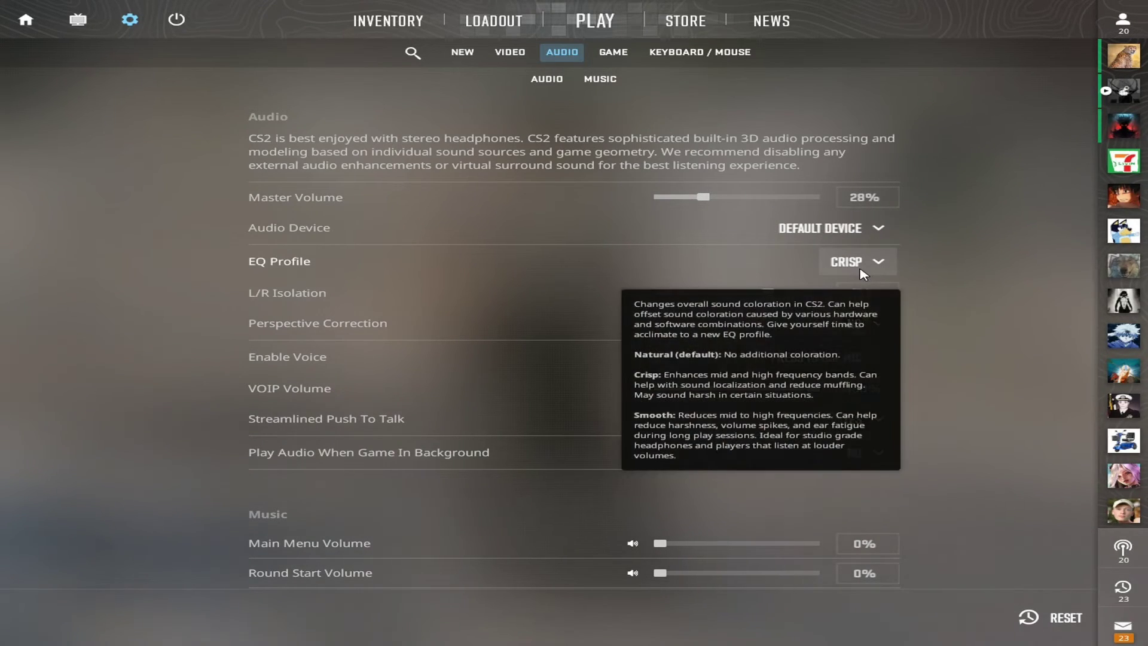
click(877, 262)
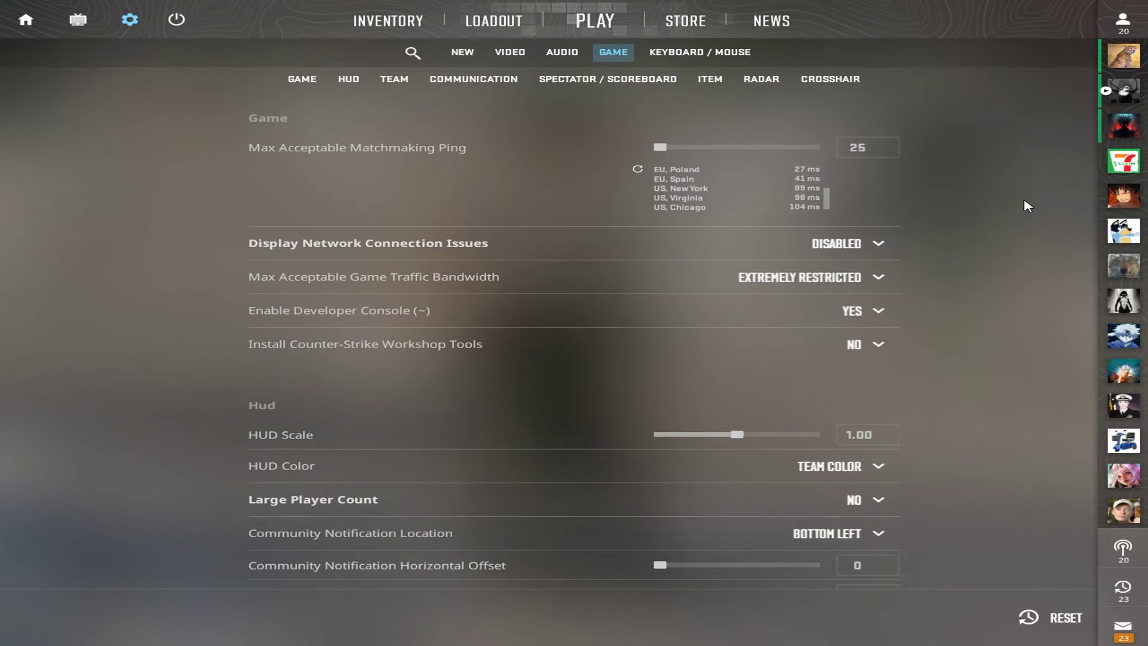
Set Max Acceptable Matchmaking Ping to 25 in the game settings and check the server ping list
scroll(1025, 202, down, 12)
scroll(999, 263, up, 12)
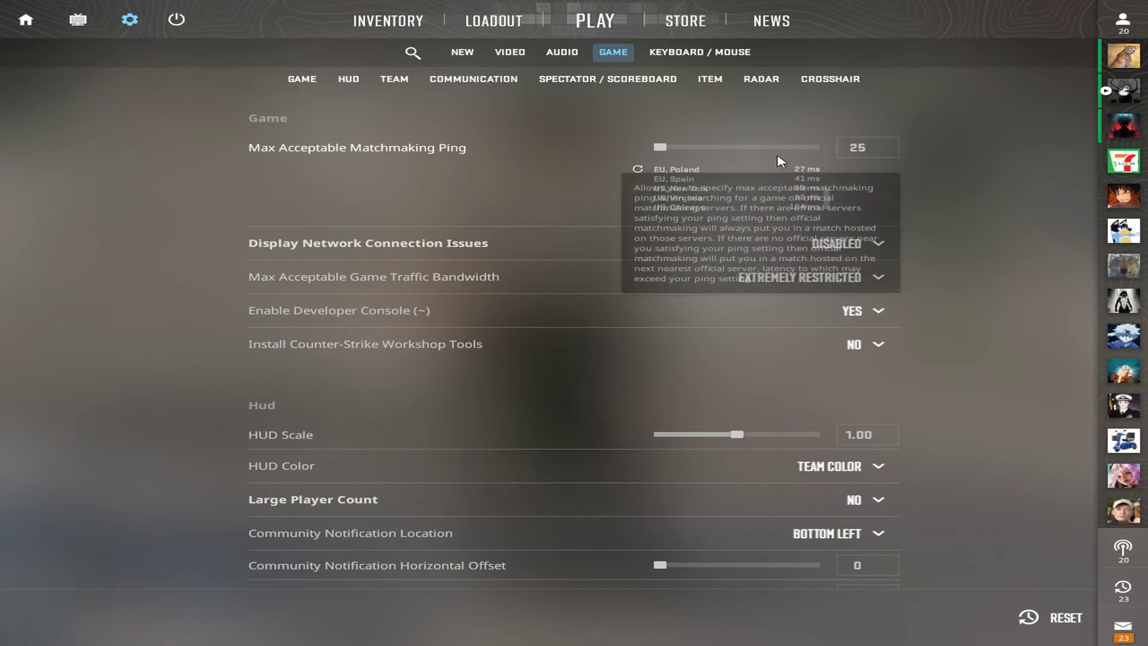
drag(811, 151, 535, 152)
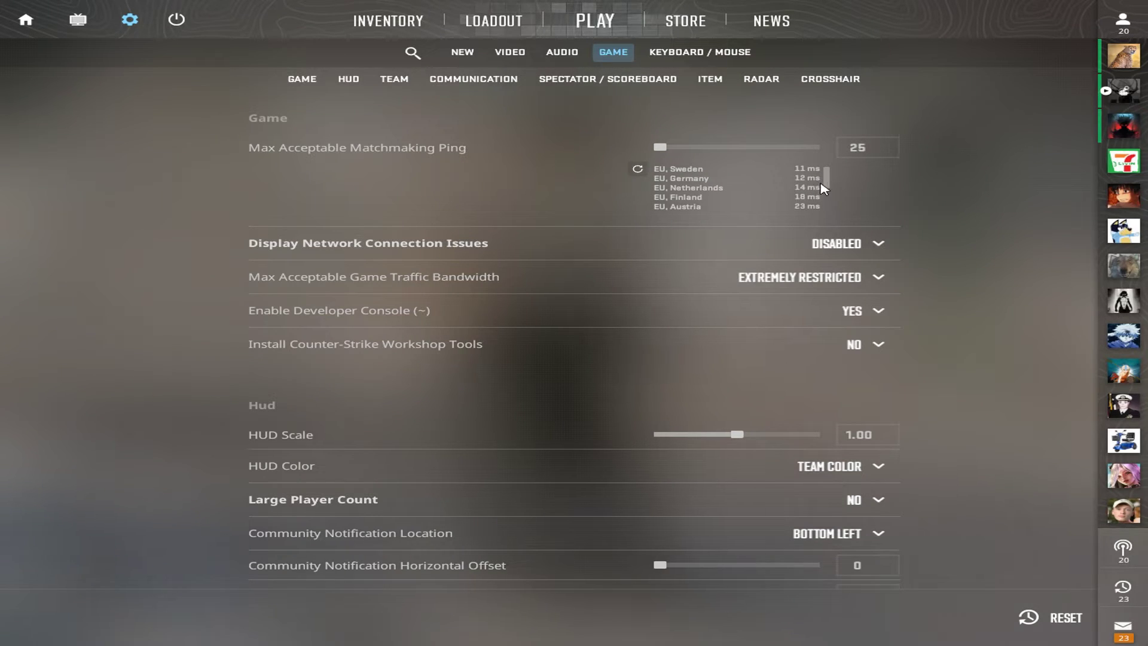
scroll(828, 161, down, 3)
scroll(981, 300, up, 3)
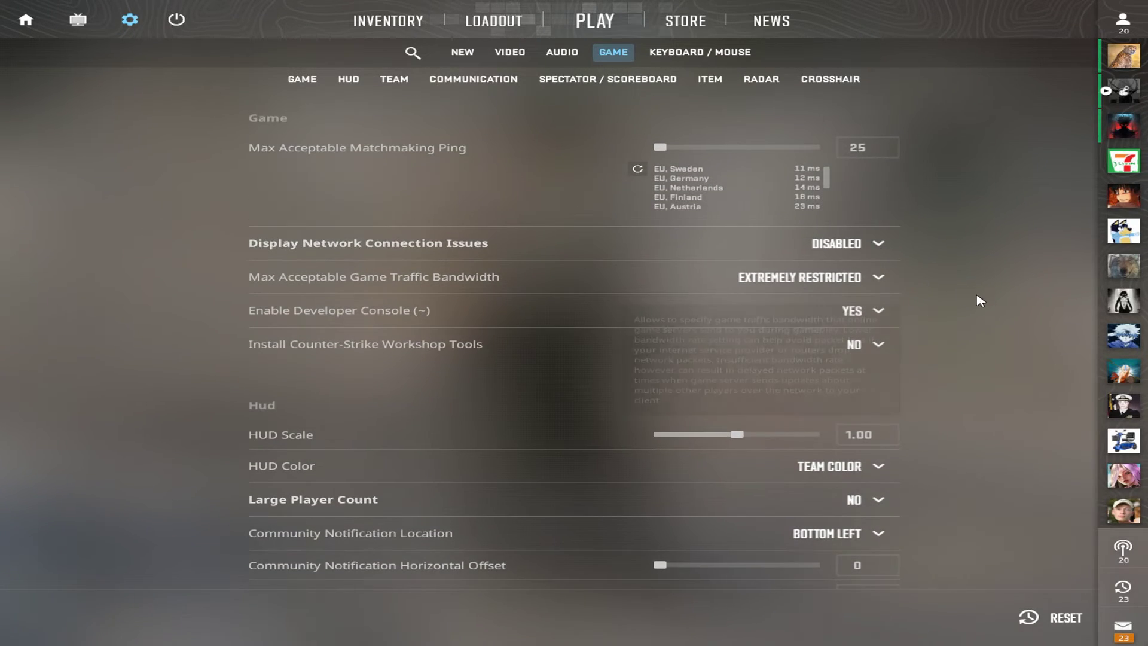
Review the remaining game settings, from HUD, team and communication through item, radar and crosshair options
scroll(982, 330, down, 4)
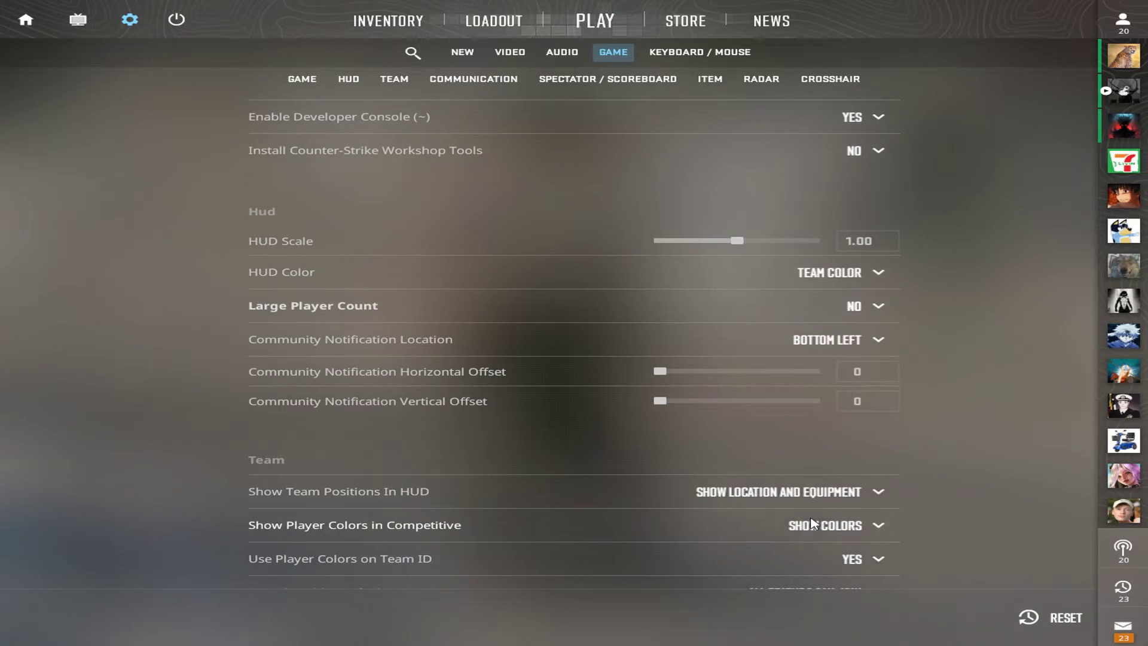
scroll(923, 308, down, 4)
scroll(970, 275, down, 6)
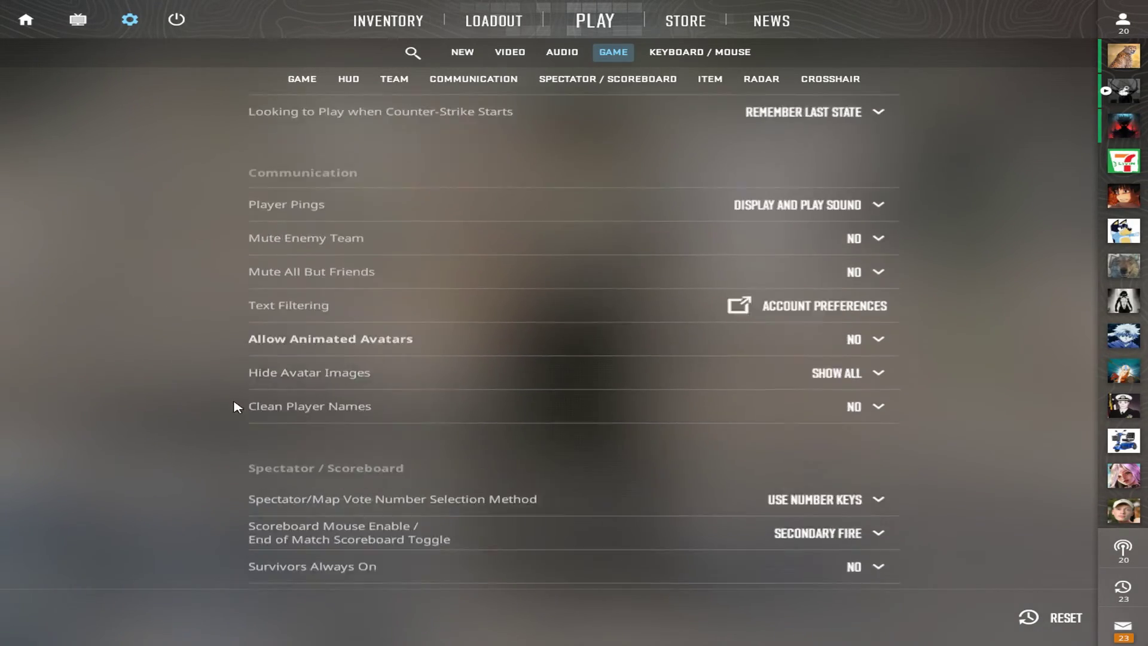
scroll(1015, 380, down, 9)
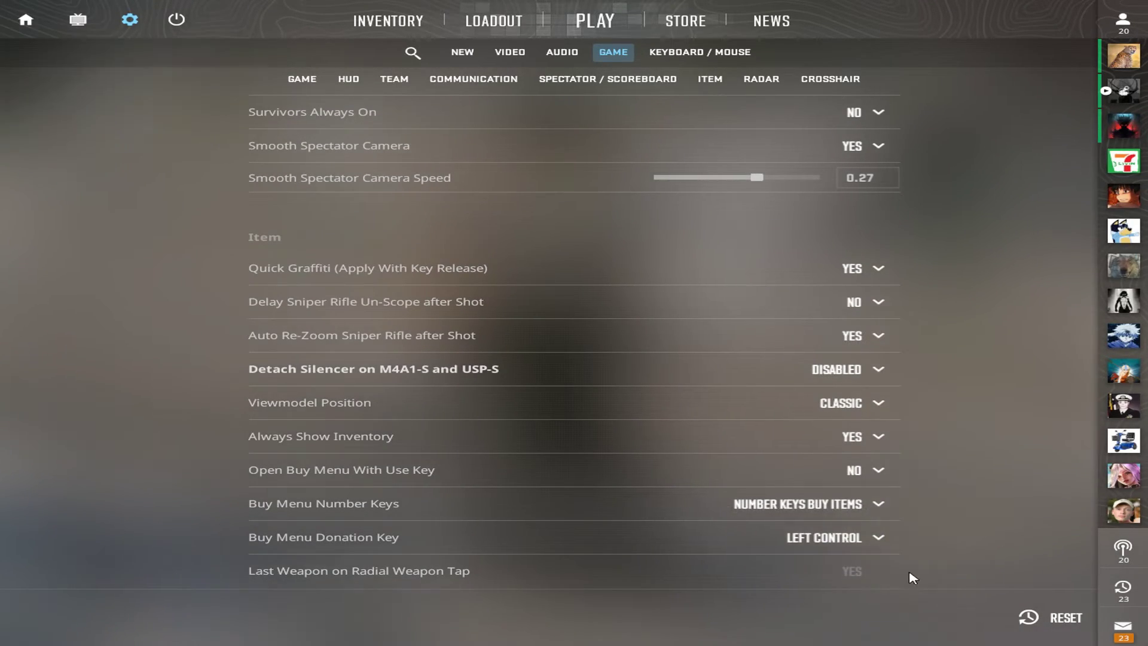
scroll(913, 577, down, 12)
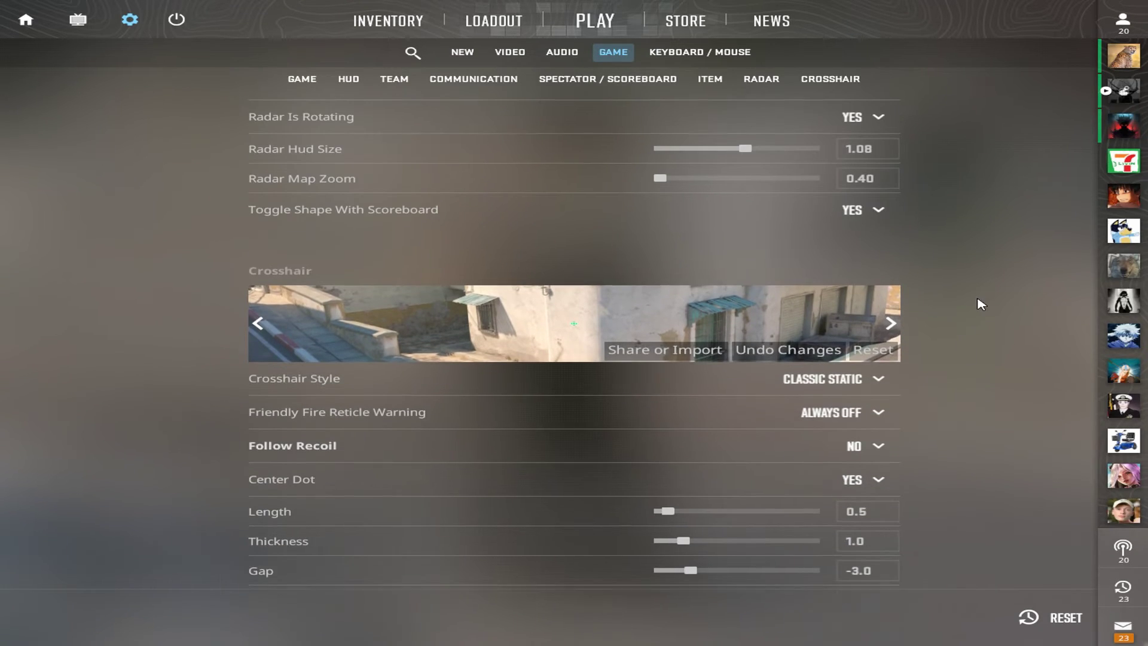
scroll(980, 304, up, 3)
scroll(871, 477, down, 7)
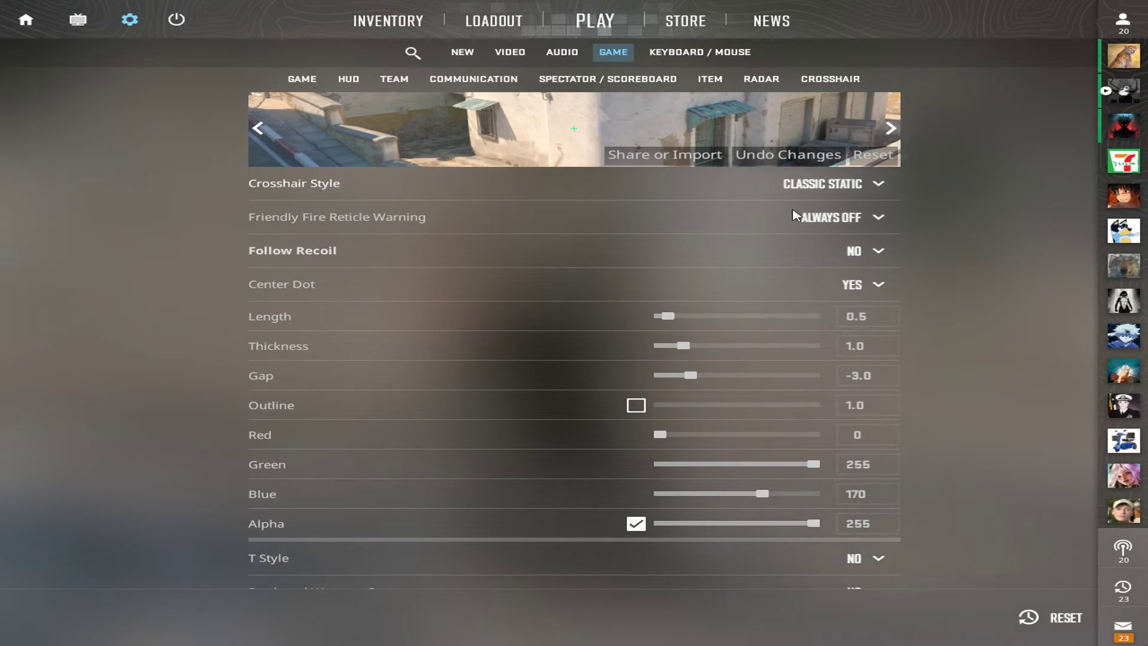
scroll(989, 301, down, 2)
scroll(938, 437, up, 3)
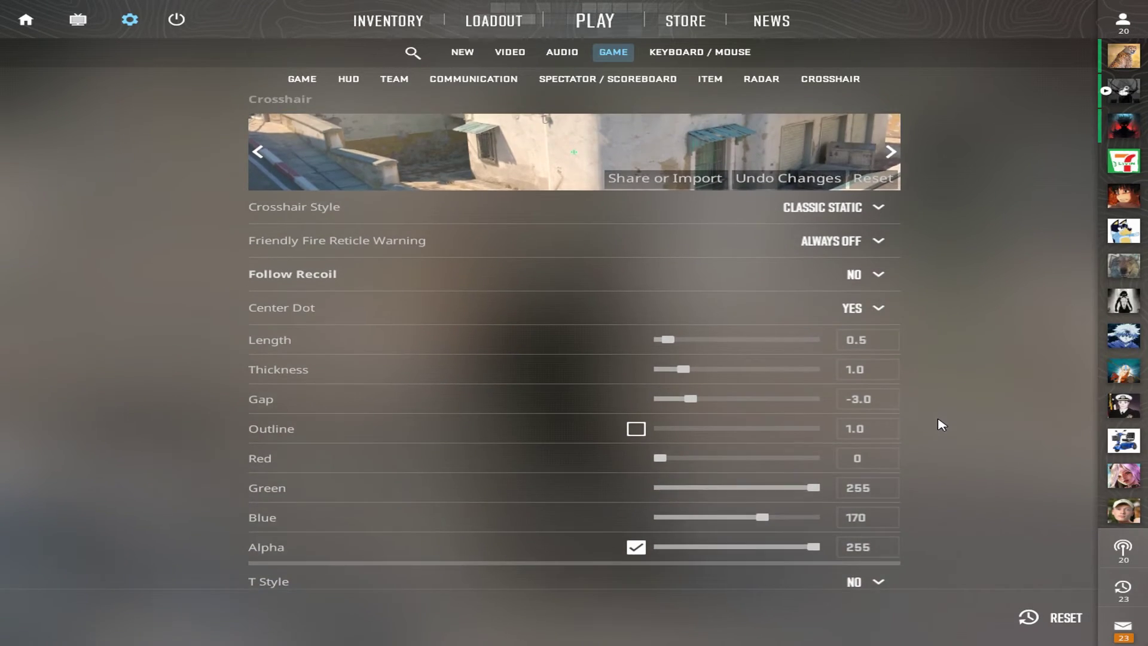
Review the keyboard and mouse settings, including sensitivity, movement keys and weapon key bindings
click(699, 52)
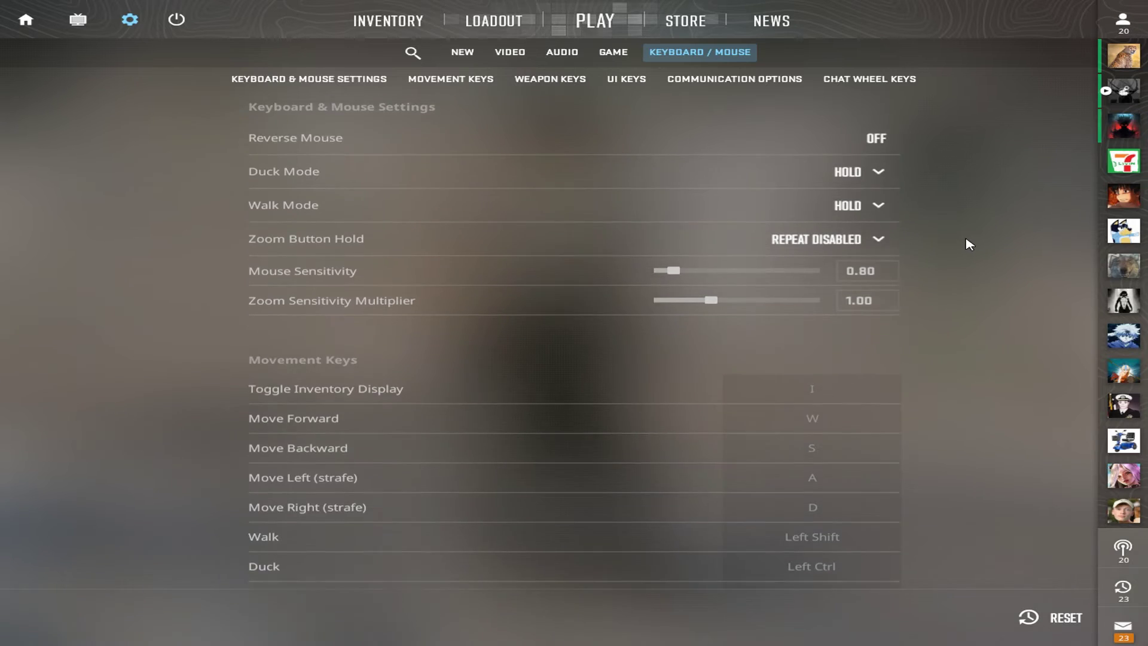
scroll(976, 257, down, 6)
scroll(614, 325, down, 1)
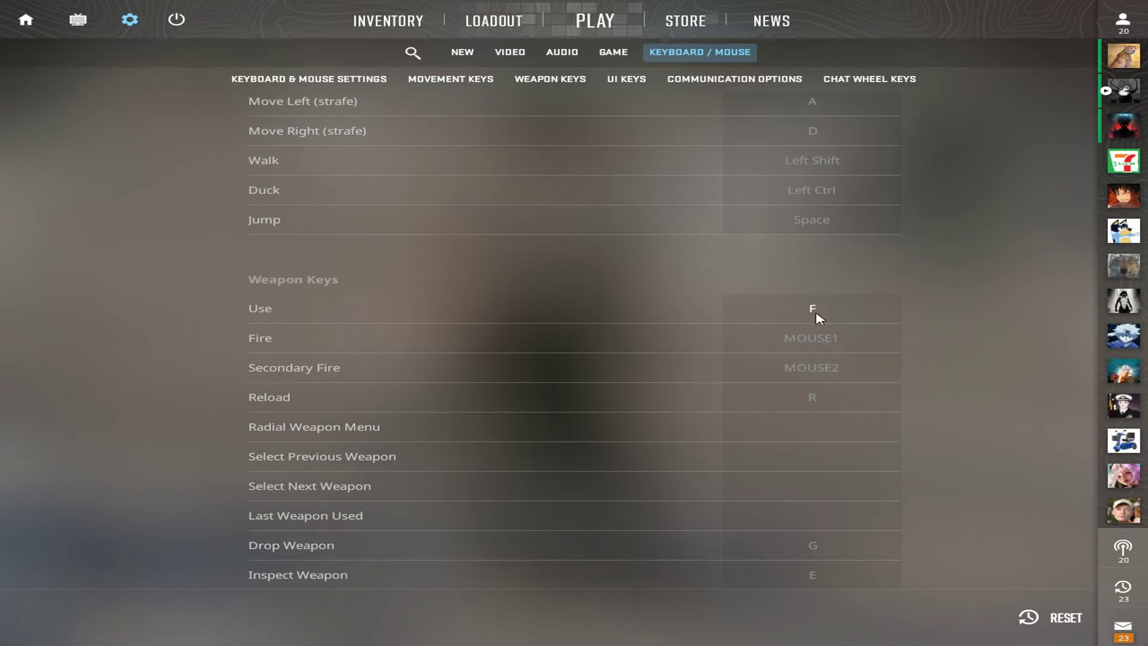
scroll(981, 384, down, 8)
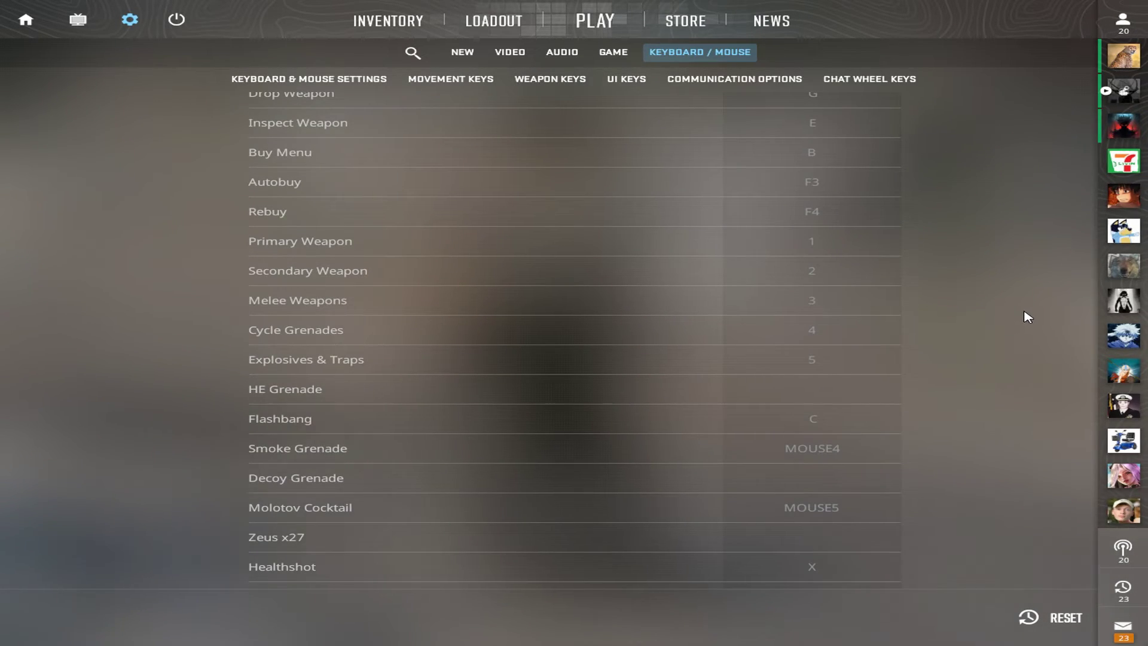
scroll(996, 342, down, 2)
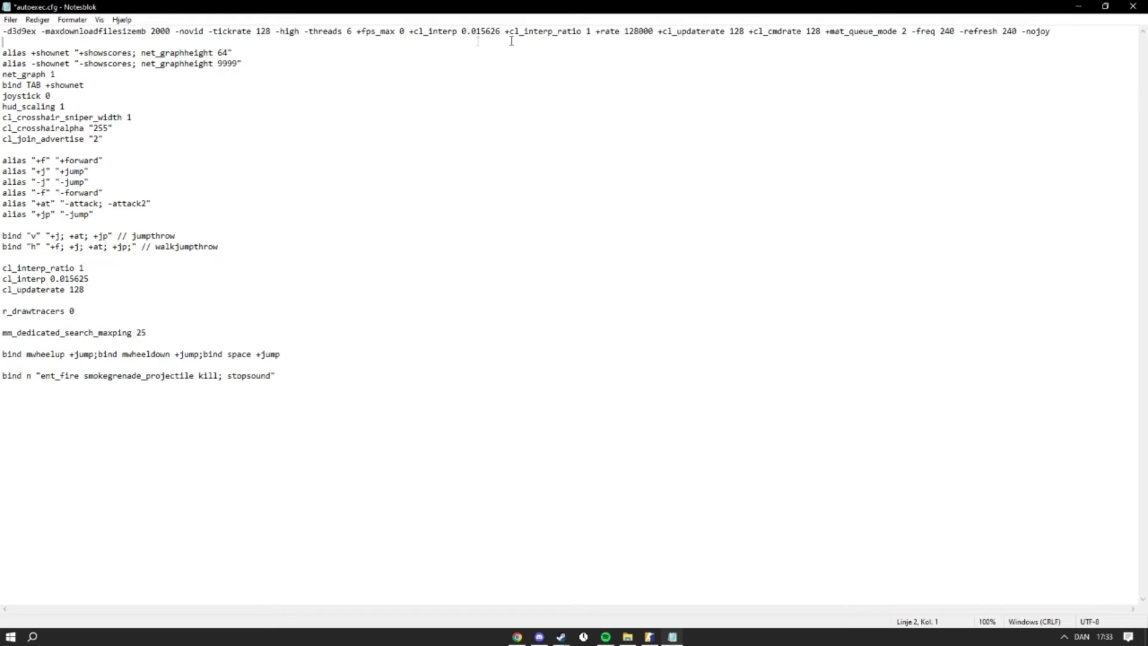
Review the launch options line of autoexec.cfg, including the tickrate, threads and refresh parameters
drag(1051, 31, 6, 30)
click(20, 31)
shift+click(268, 43)
click(277, 31)
drag(305, 31, 352, 31)
click(351, 41)
drag(964, 31, 1015, 34)
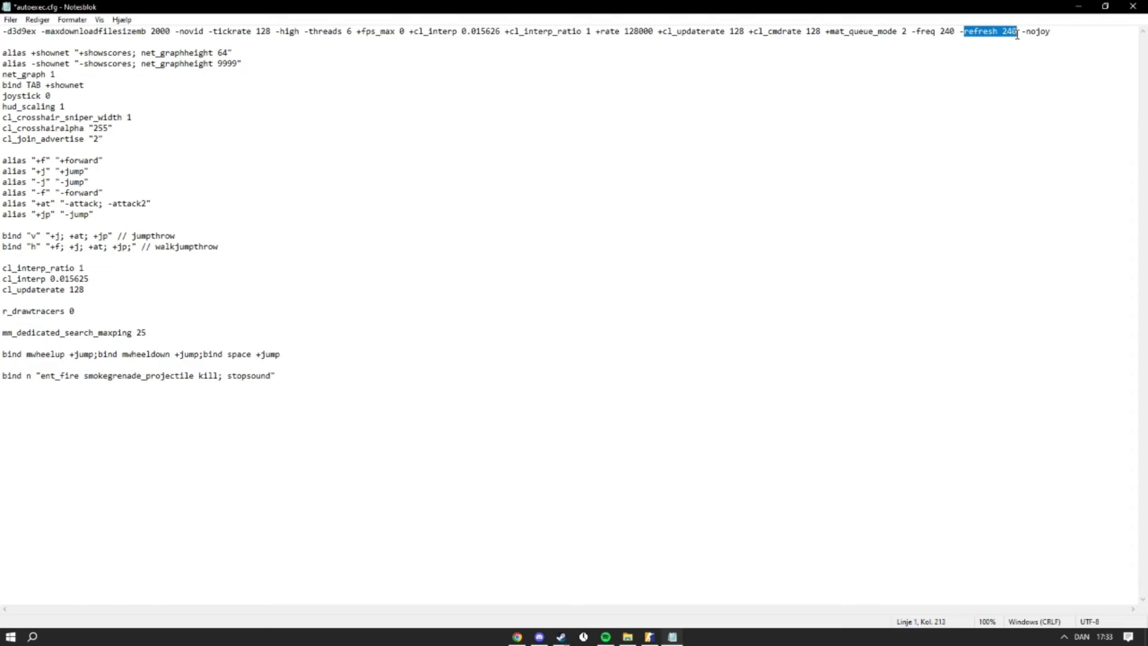
click(1020, 31)
Review the showscores and net_graph aliases together with the TAB bind in autoexec.cfg
drag(1, 52, 88, 85)
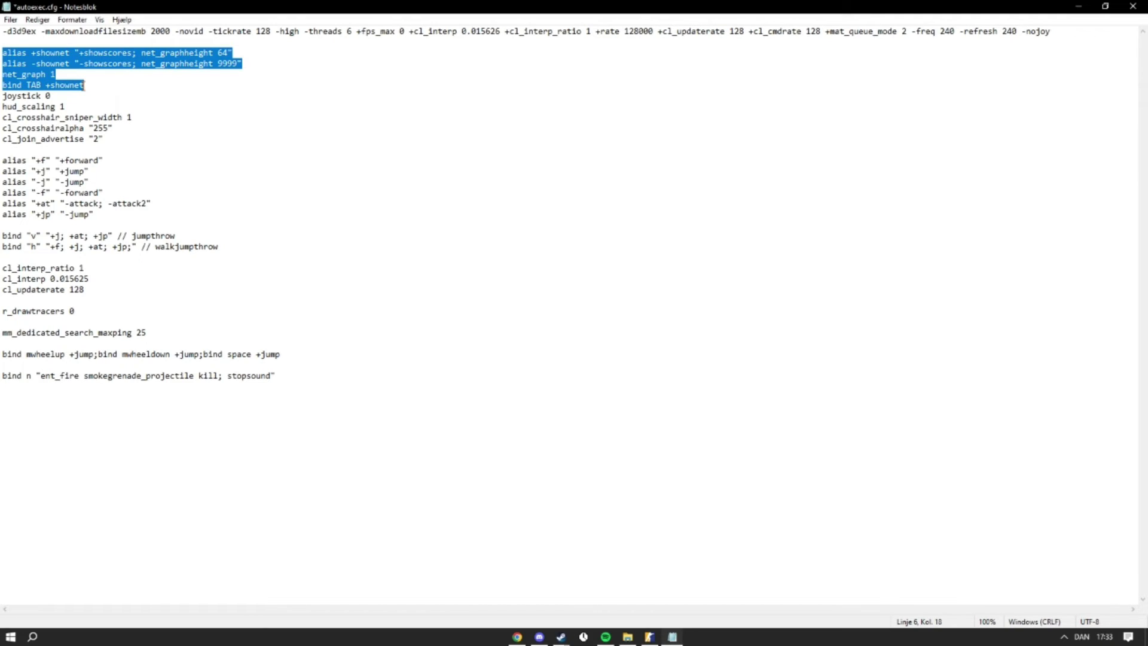
mouse_move(90, 86)
mouse_down()
mouse_move(96, 93)
mouse_move(3, 52)
mouse_move(112, 81)
mouse_up()
click(3, 53)
Examine the HUD scaling, sniper crosshair width, crosshair alpha and cl_join_advertise commands in autoexec.cfg
drag(110, 138, 7, 108)
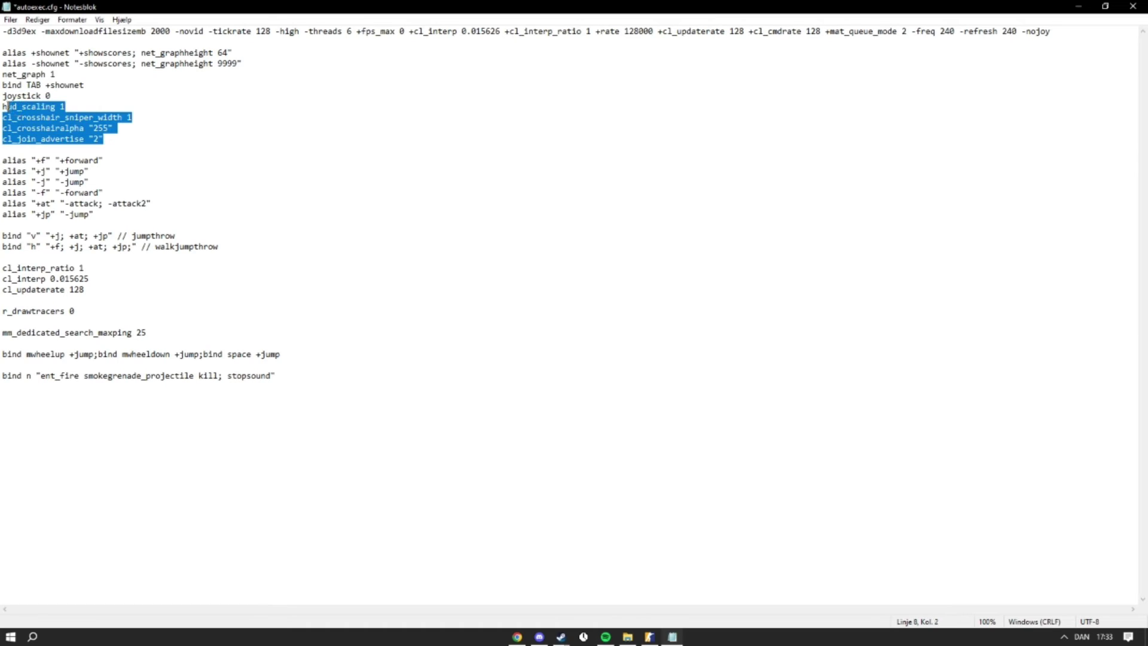
click(7, 107)
drag(112, 128, 2, 106)
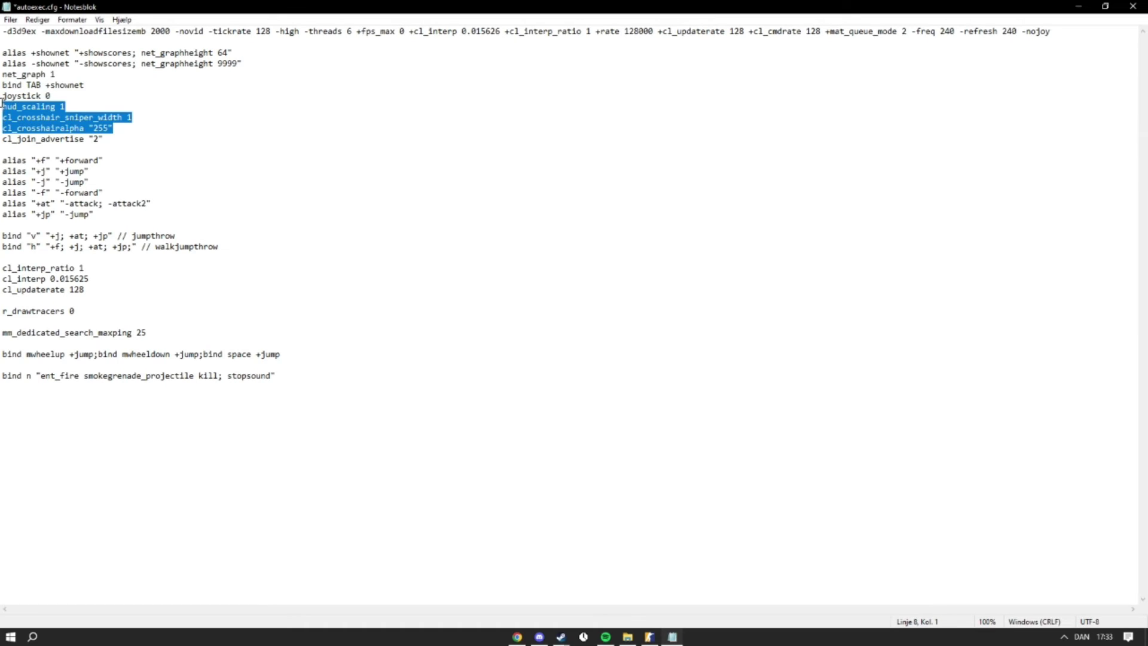
click(117, 128)
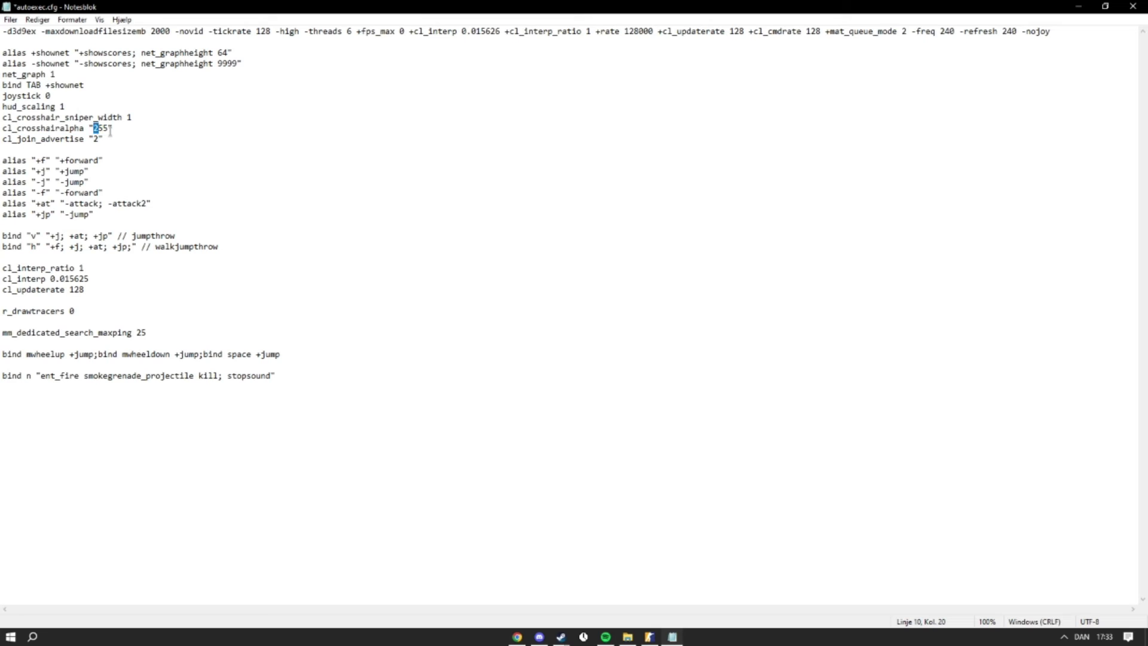
drag(47, 129, 85, 128)
click(84, 128)
drag(113, 130, 10, 108)
click(11, 108)
drag(103, 138, 2, 139)
click(1, 139)
Review the jump and attack aliases with the jumpthrow and walkjumpthrow binds
drag(2, 160, 224, 247)
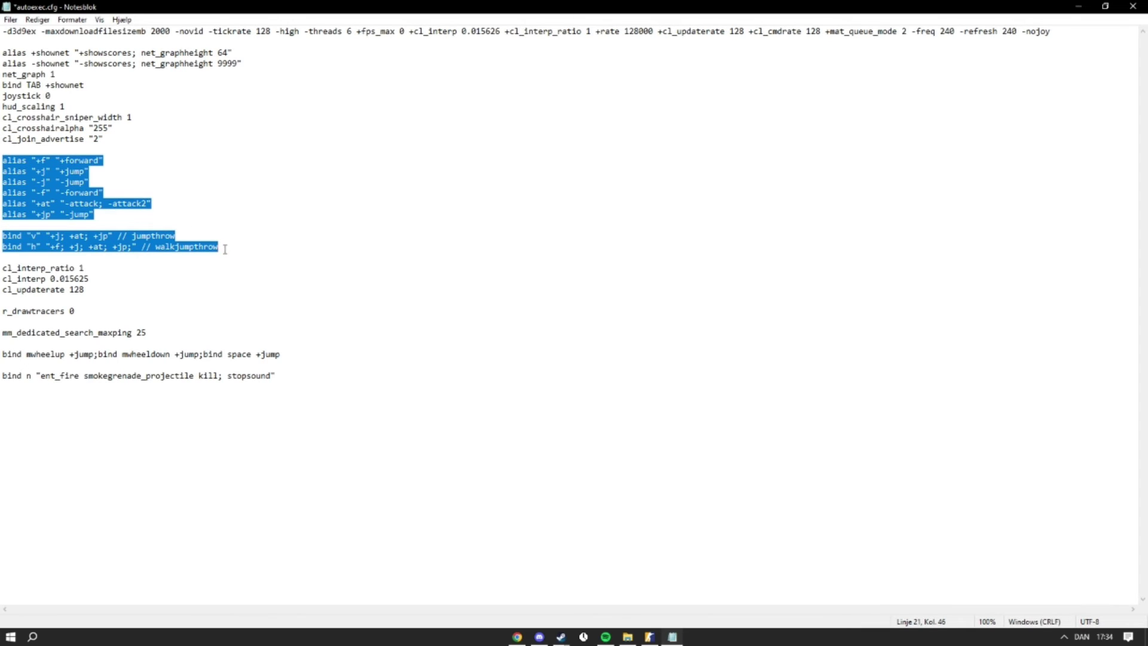
click(225, 248)
drag(192, 238, 30, 236)
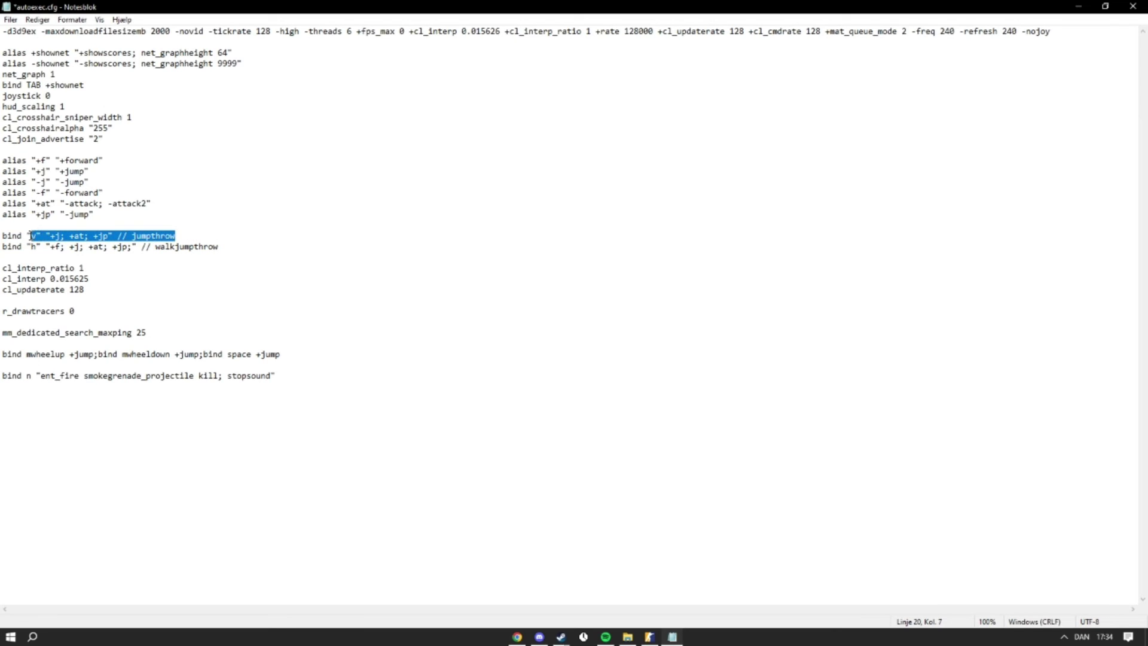
click(31, 237)
drag(237, 248, 98, 291)
click(27, 247)
Examine the cl_interp_ratio, cl_interp and cl_updaterate commands and the r_drawtracers line
click(94, 290)
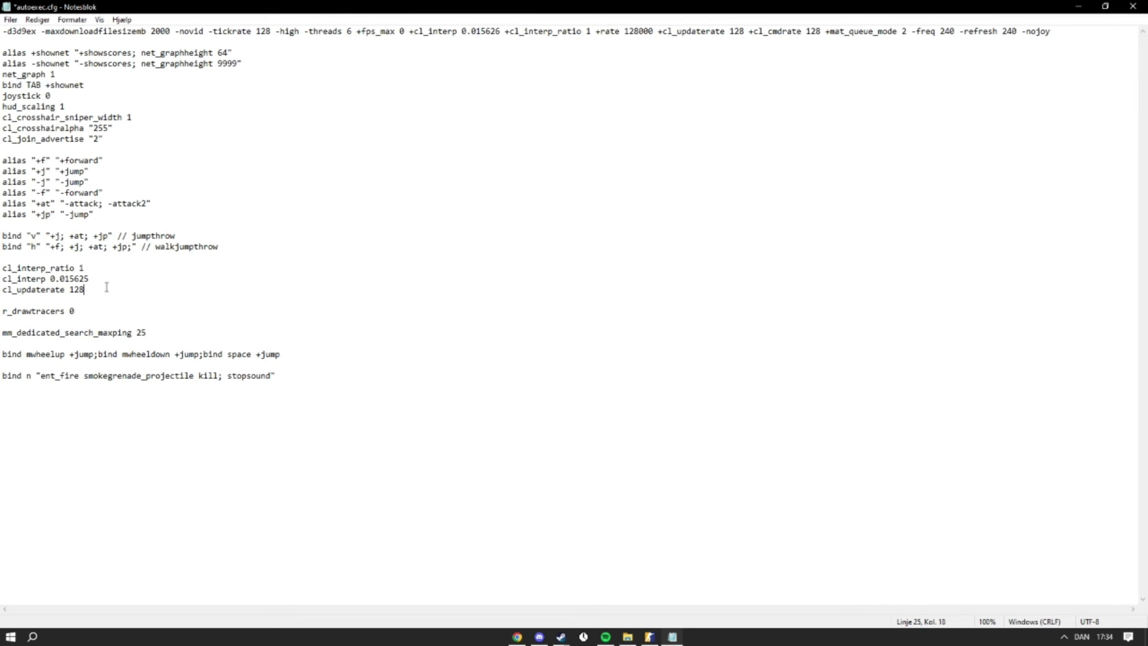
drag(90, 292, 1, 267)
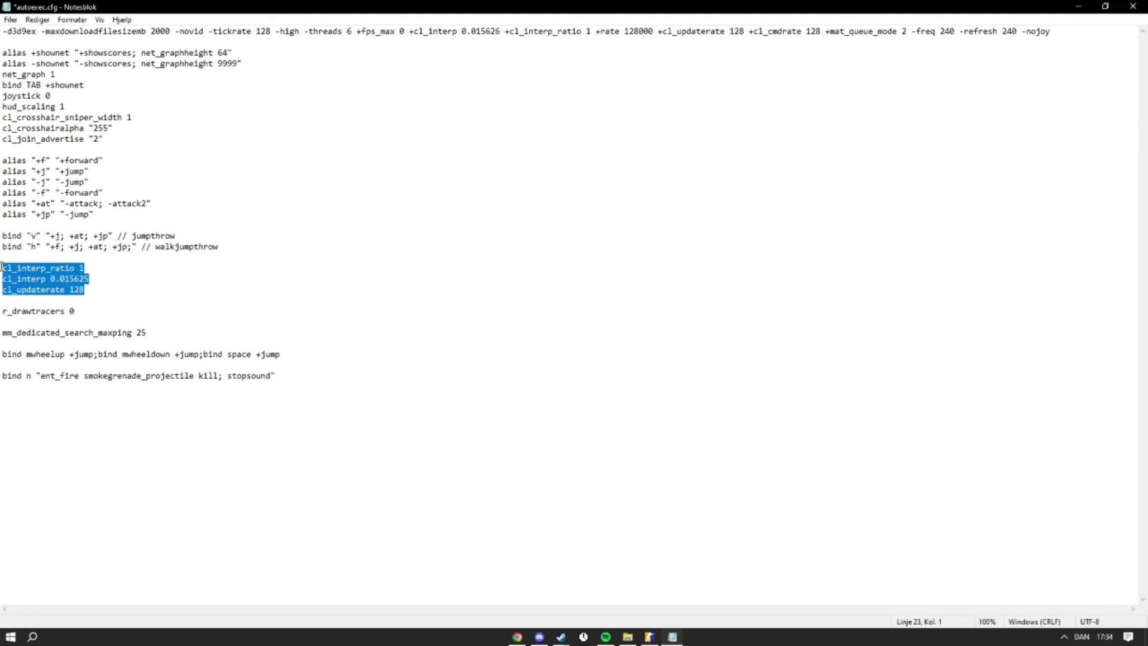
click(2, 267)
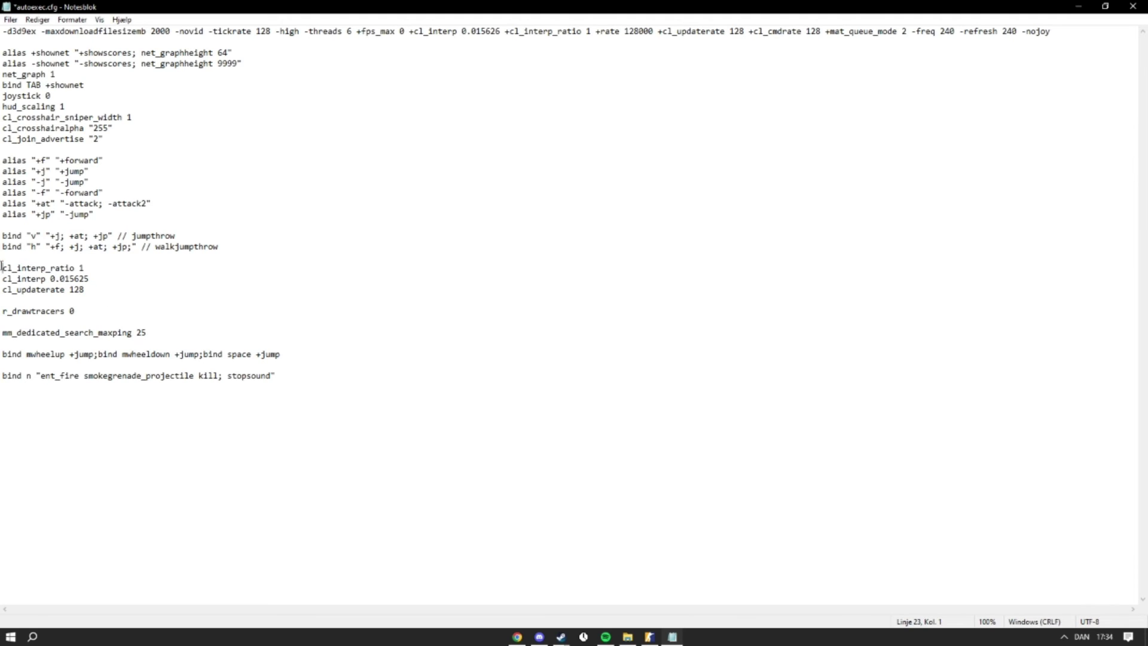
drag(75, 311, 2, 311)
click(2, 311)
Examine the mm_dedicated_search_maxping command and its ping value
drag(179, 328, 152, 341)
click(2, 332)
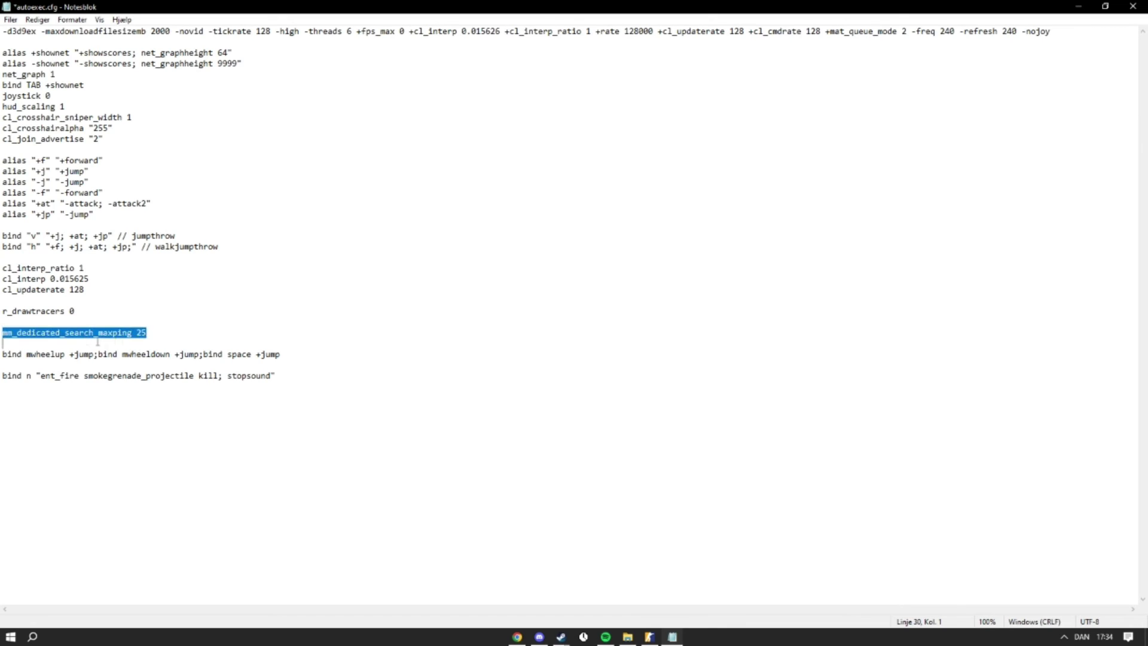
click(153, 341)
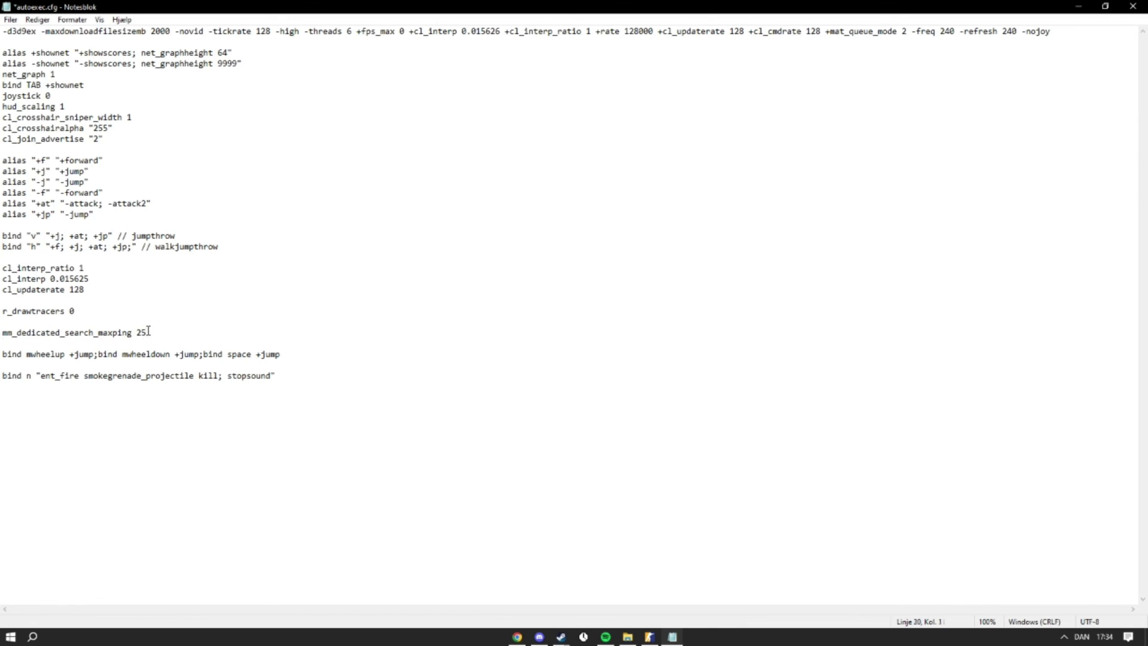
double_click(142, 333)
click(137, 335)
drag(137, 335, 143, 333)
click(137, 335)
click(136, 340)
Review the mouse wheel and space jump binds and the smoke-clearing bind at the end of autoexec.cfg
drag(80, 343, 316, 367)
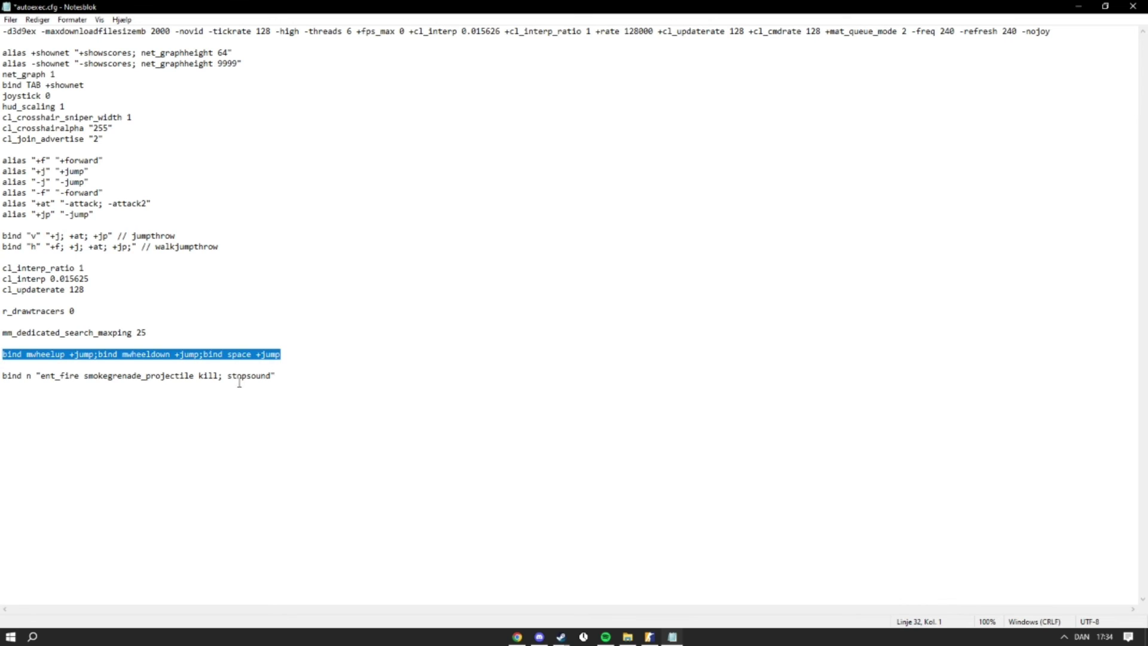
drag(277, 375, 5, 377)
click(5, 377)
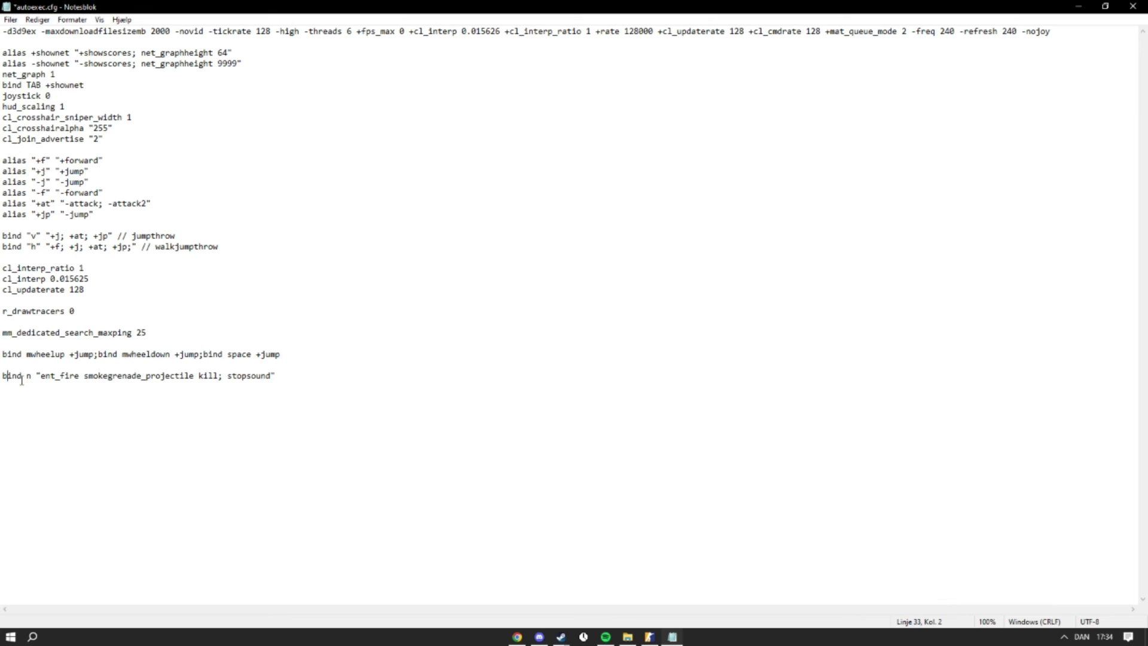